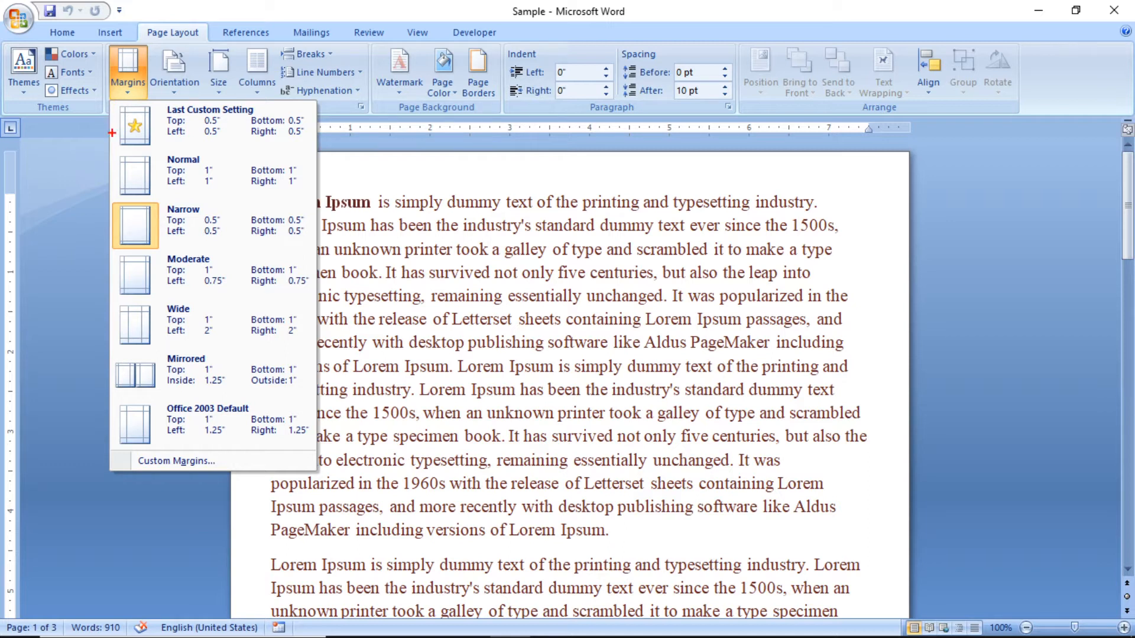
# Examine the Normal, Narrow and Moderate presets in the page margins list, comparing their top, bottom, left and right values.
pyautogui.moveTo(111, 149)
pyautogui.mouseDown()
pyautogui.moveTo(127, 191)
pyautogui.moveTo(276, 190)
pyautogui.moveTo(309, 201)
pyautogui.mouseUp()
pyautogui.moveTo(112, 202)
pyautogui.mouseDown()
pyautogui.moveTo(248, 266)
pyautogui.moveTo(312, 254)
pyautogui.mouseUp()
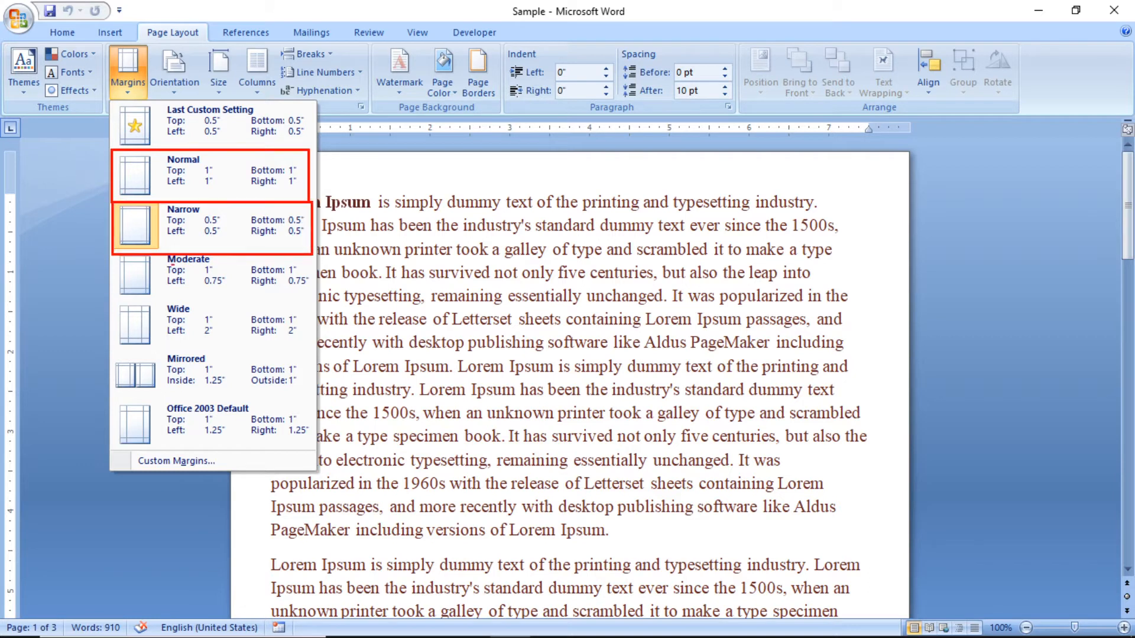
pyautogui.moveTo(111, 248)
pyautogui.mouseDown()
pyautogui.moveTo(182, 276)
pyautogui.moveTo(282, 282)
pyautogui.moveTo(317, 297)
pyautogui.mouseUp()
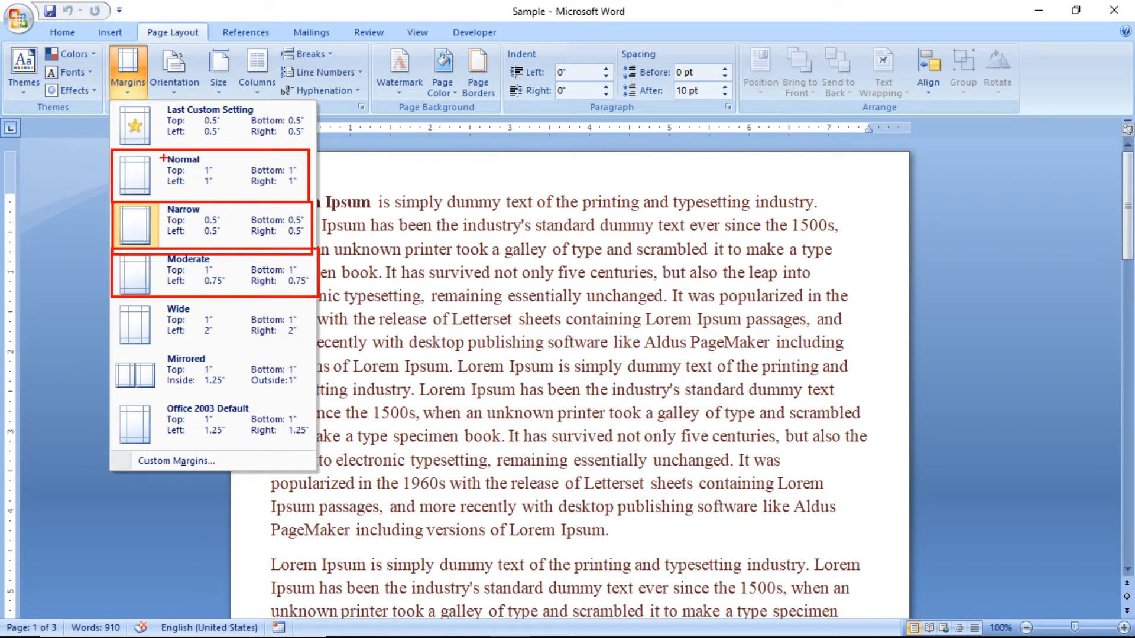
pyautogui.moveTo(164, 164)
pyautogui.mouseDown()
pyautogui.moveTo(186, 175)
pyautogui.moveTo(300, 172)
pyautogui.moveTo(313, 193)
pyautogui.mouseUp()
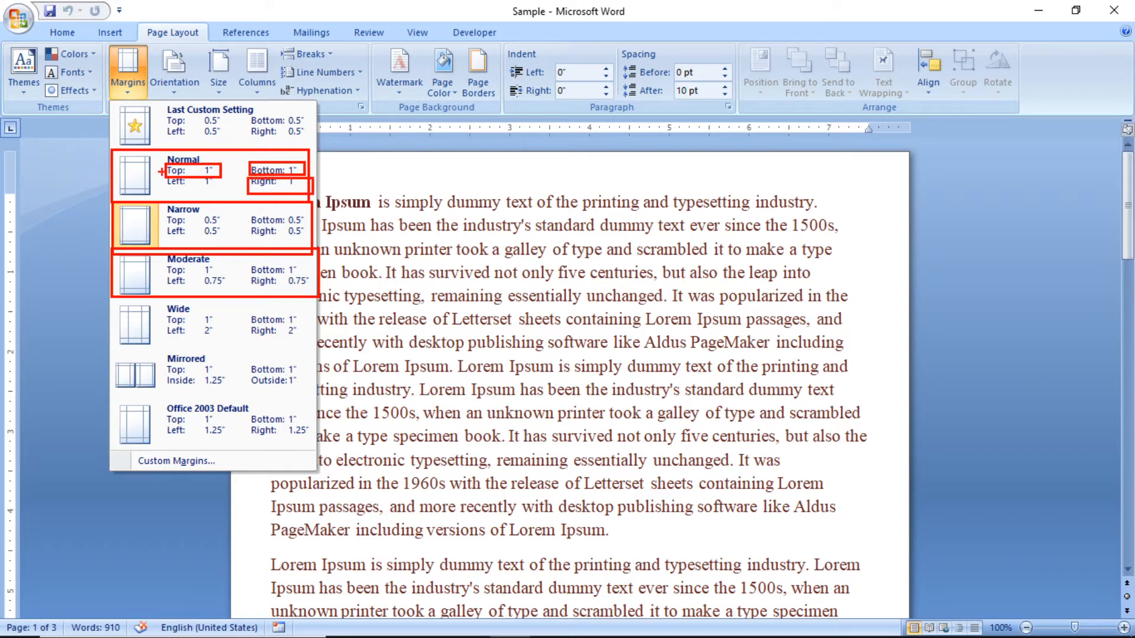
pyautogui.moveTo(162, 176); pyautogui.dragTo(226, 191)
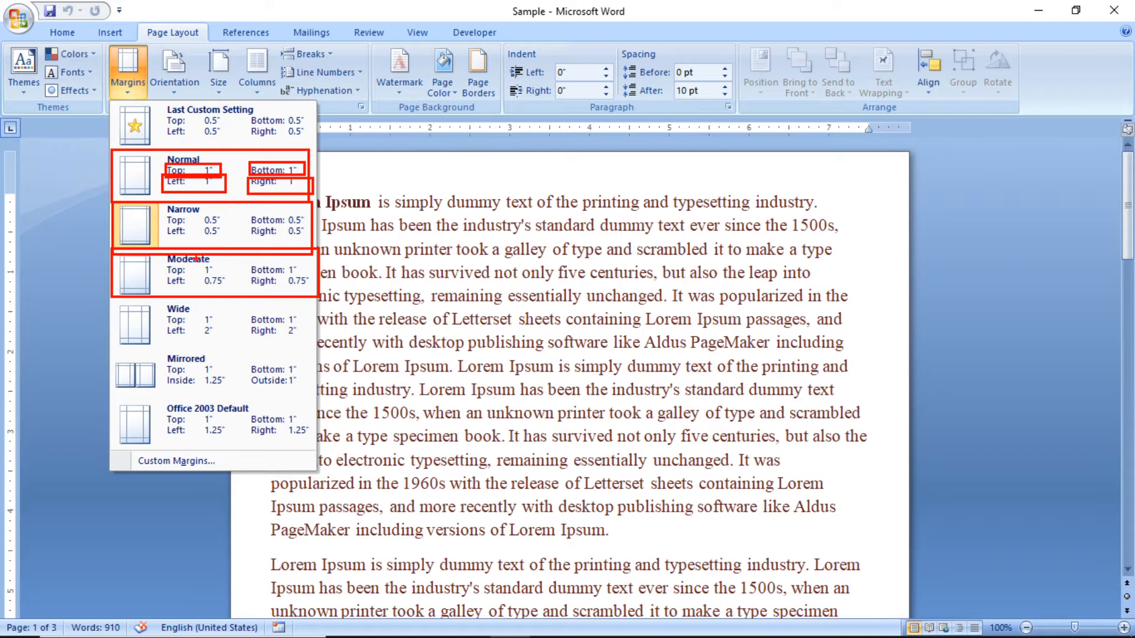
pyautogui.moveTo(241, 260); pyautogui.dragTo(307, 279)
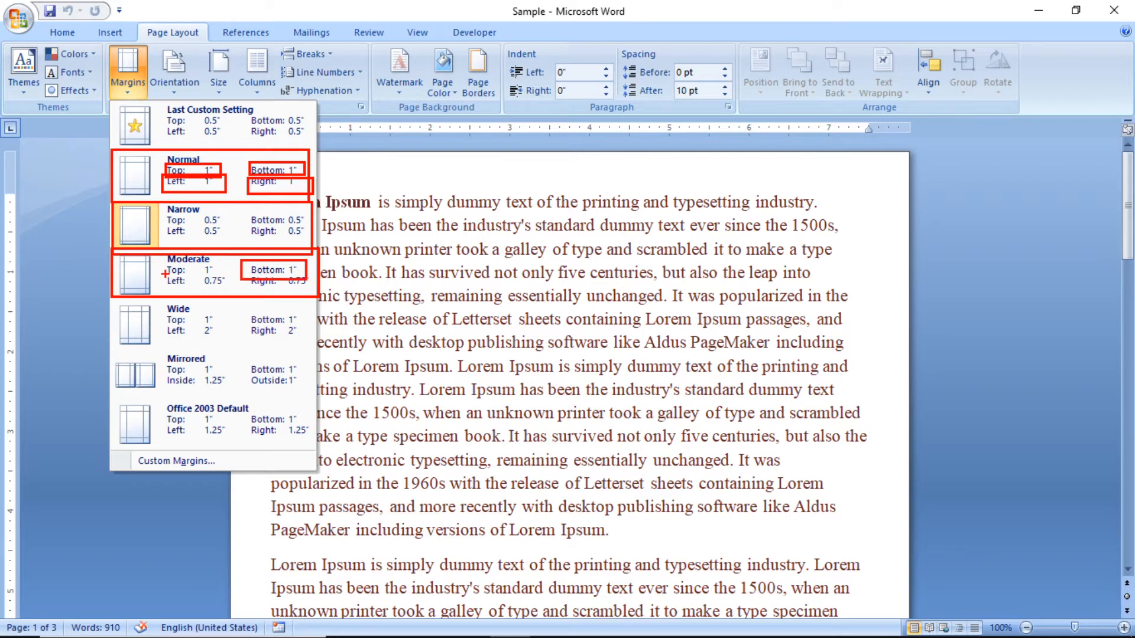
pyautogui.moveTo(165, 275); pyautogui.dragTo(315, 290)
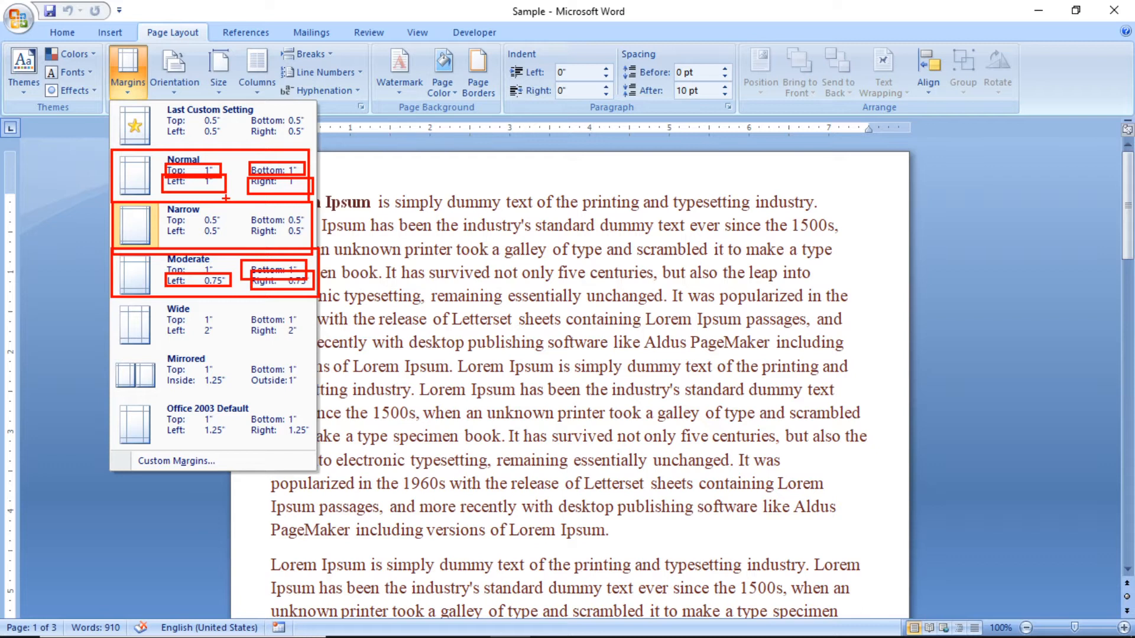
pyautogui.press('Escape')
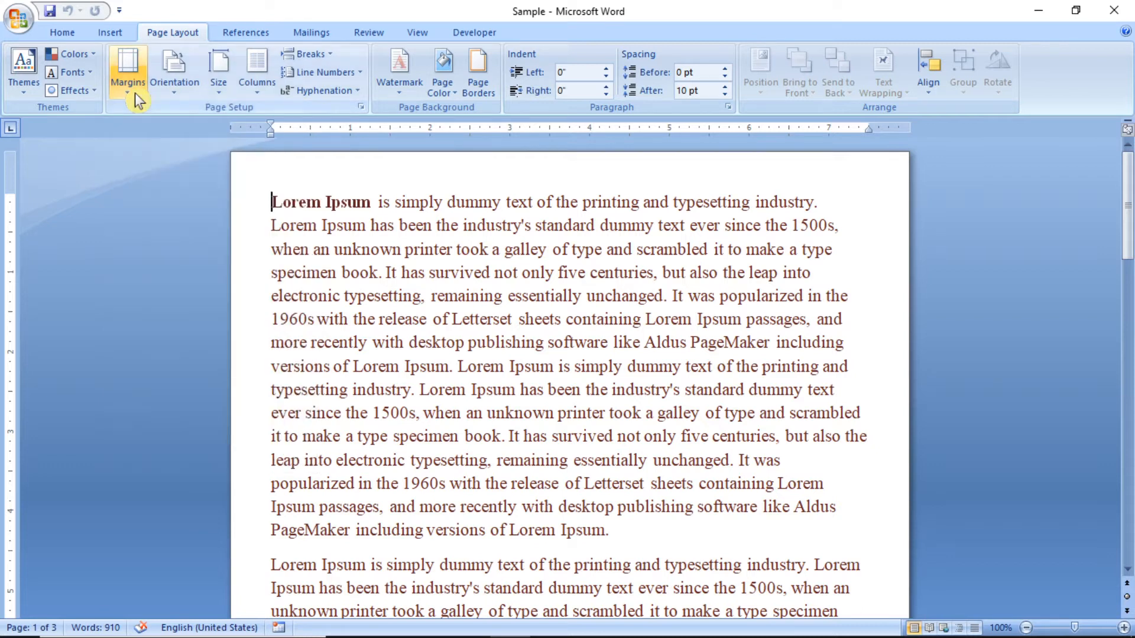
# Apply the Normal margin preset, 1" on every side, to the document and check the margin areas on both rulers.
pyautogui.click(130, 86)
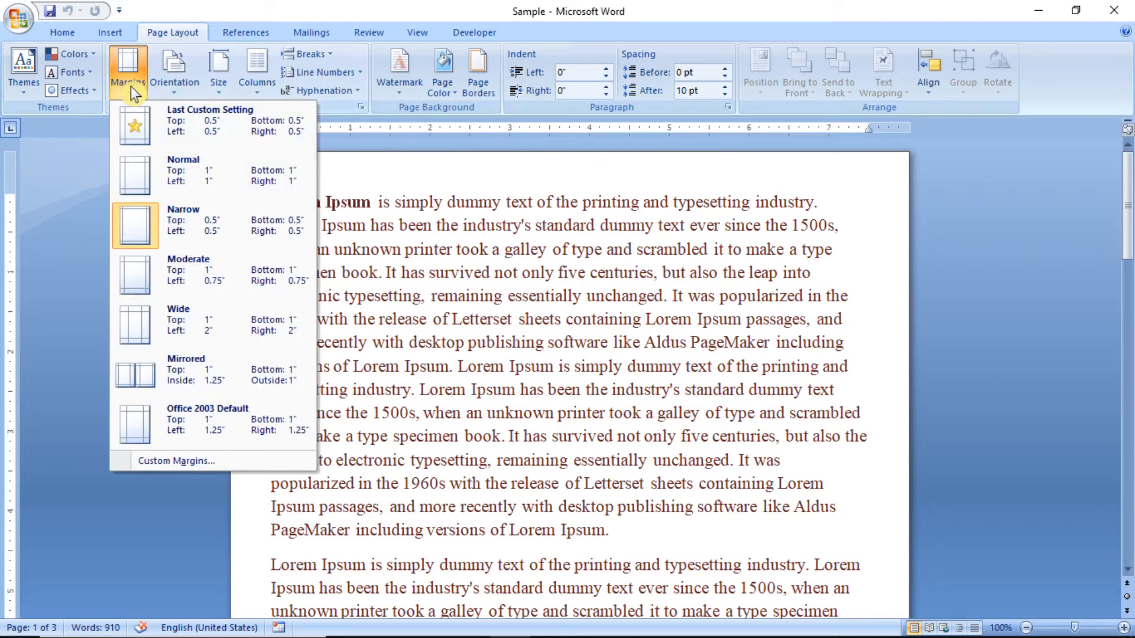
pyautogui.click(180, 168)
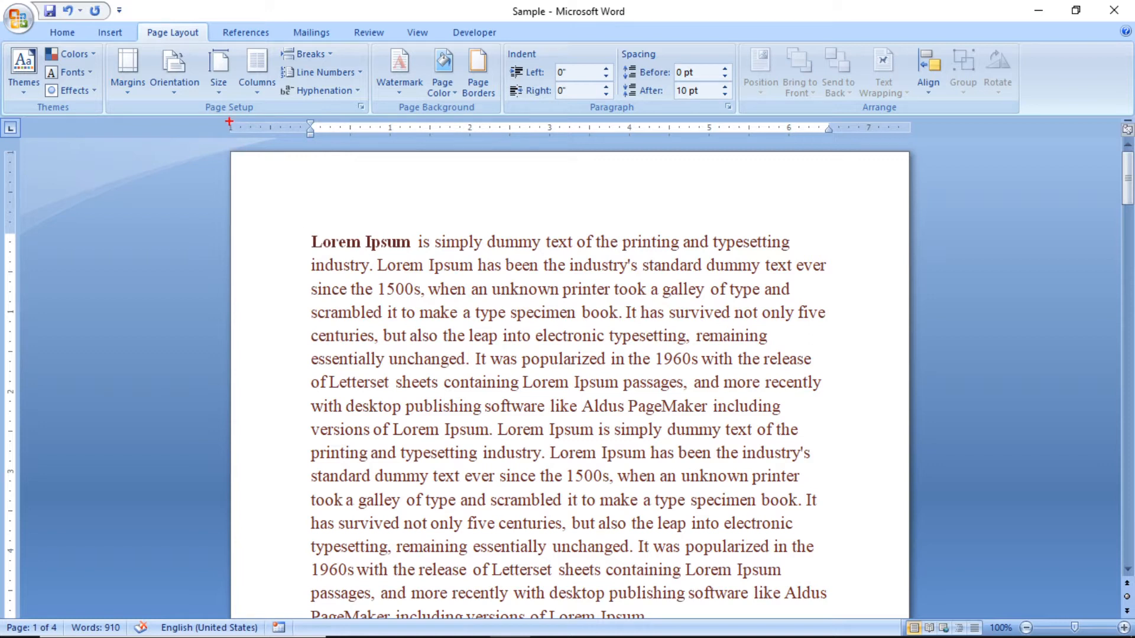
pyautogui.moveTo(229, 121)
pyautogui.mouseDown()
pyautogui.moveTo(331, 135)
pyautogui.moveTo(308, 135)
pyautogui.mouseUp()
pyautogui.moveTo(828, 119); pyautogui.dragTo(910, 142)
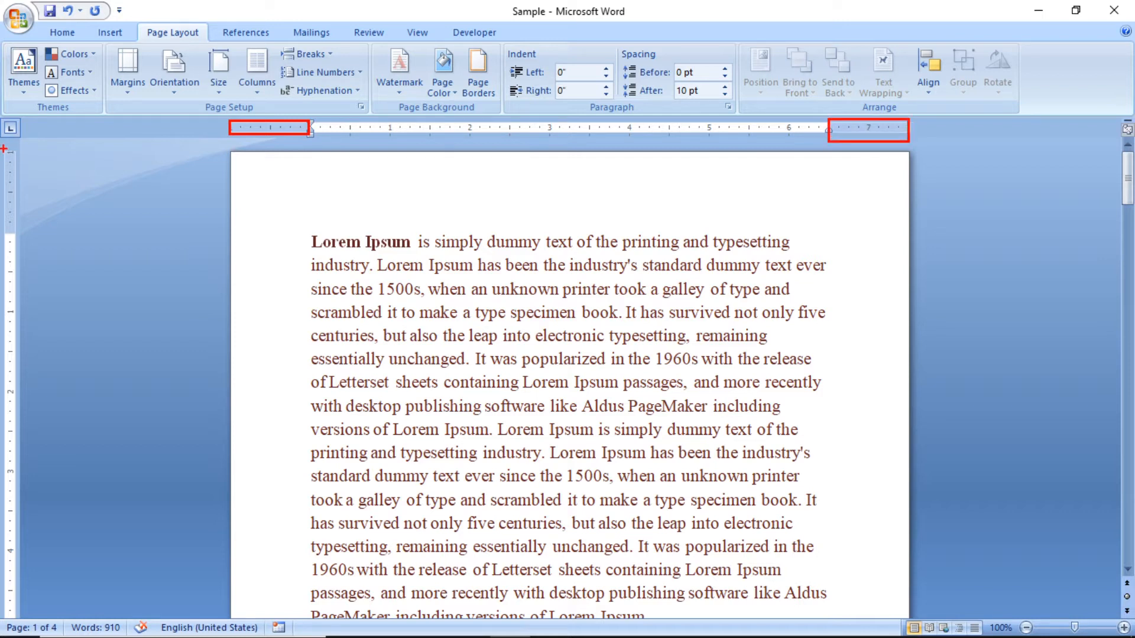
pyautogui.moveTo(4, 148); pyautogui.dragTo(29, 230)
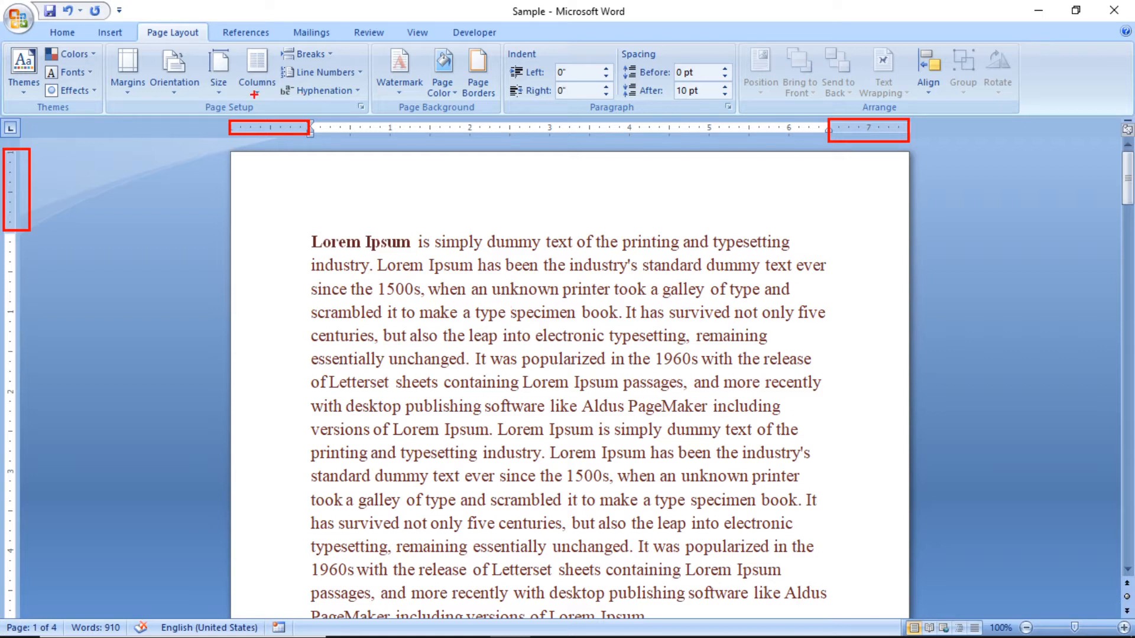
pyautogui.press('Escape')
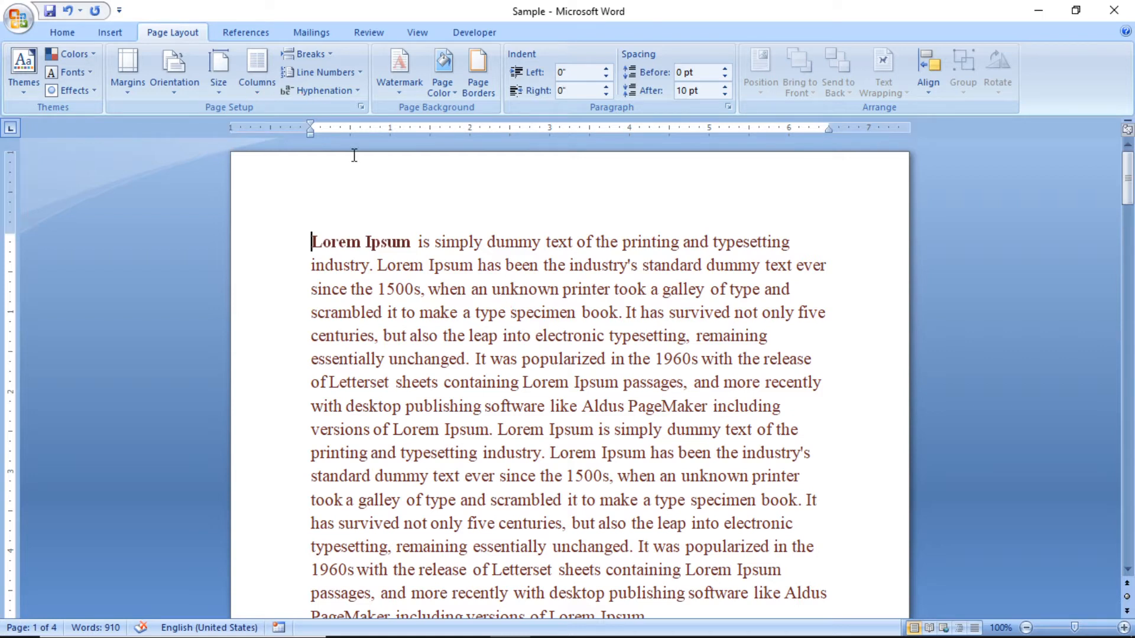
# Apply the Narrow margin preset, 0.5" on every side, to the document and check the margin areas on both rulers.
pyautogui.click(134, 88)
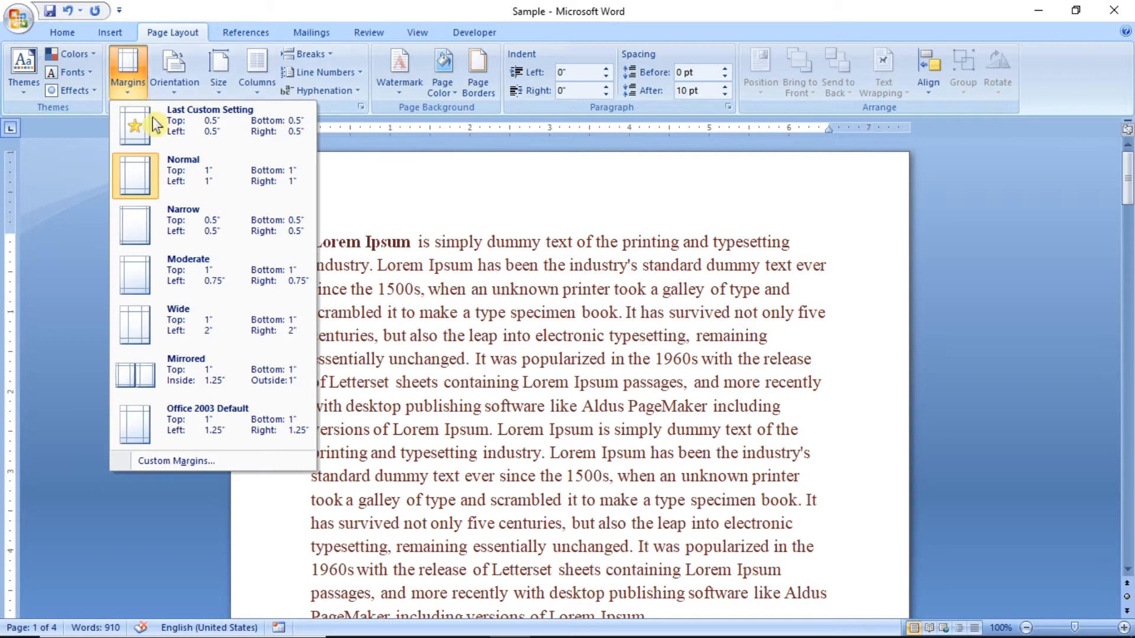
pyautogui.hotkey('ctrl', '2')
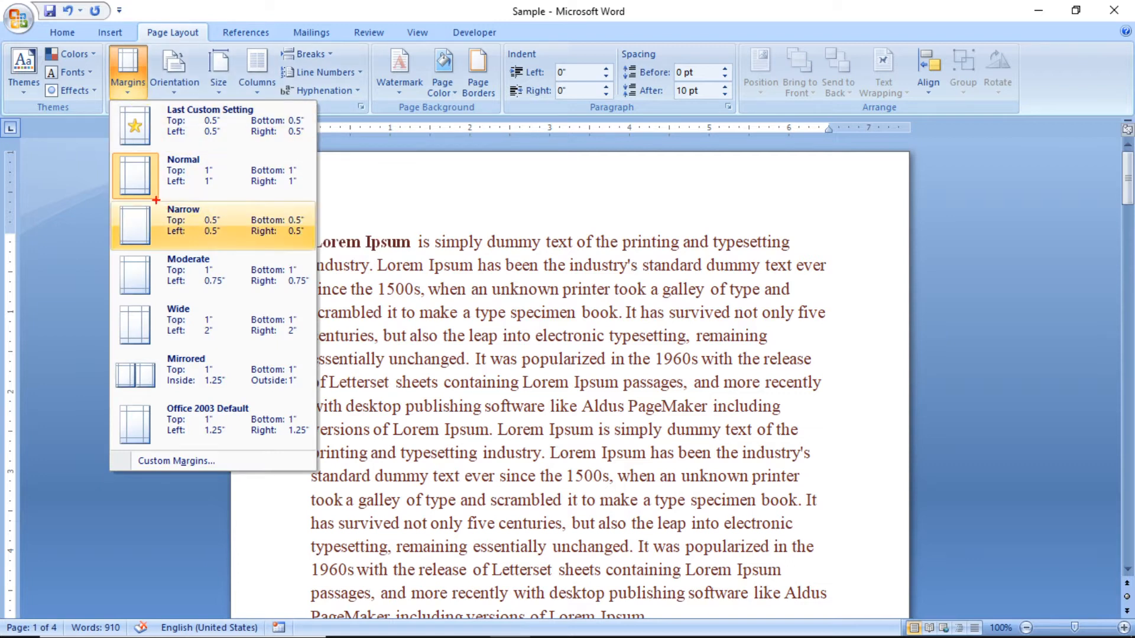
pyautogui.moveTo(116, 201); pyautogui.dragTo(139, 263)
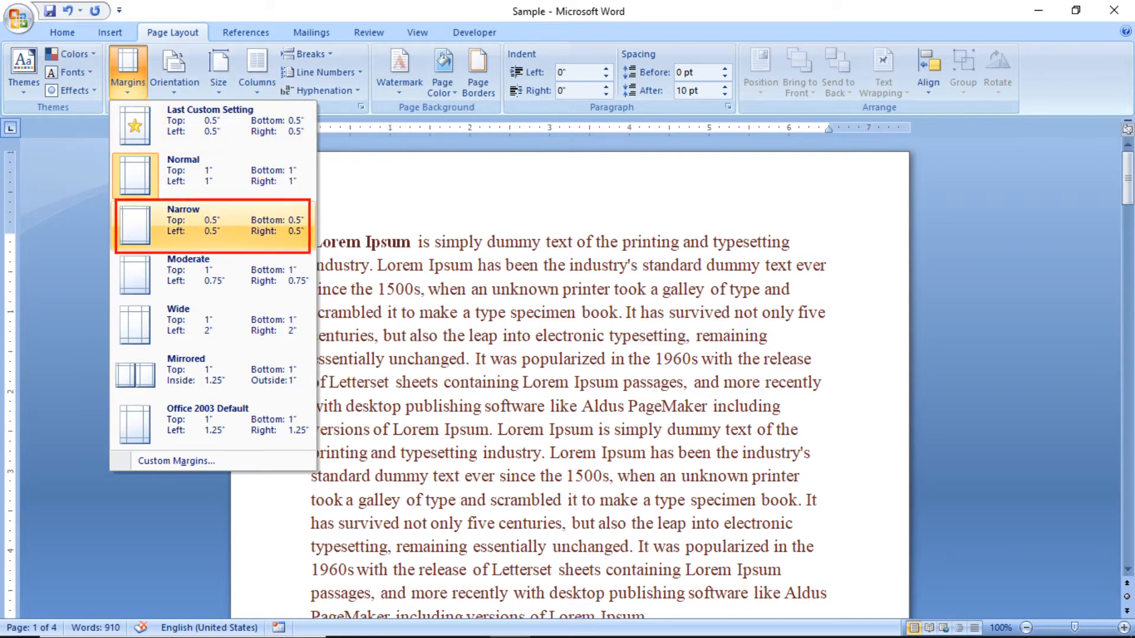
pyautogui.press('Escape')
pyautogui.click(130, 91)
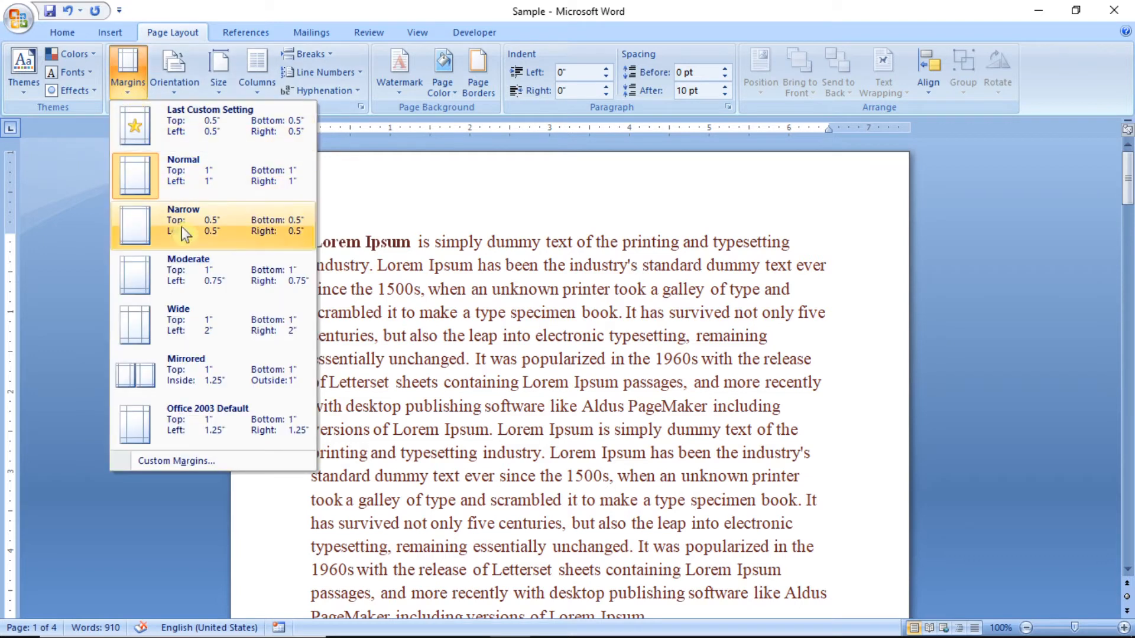
pyautogui.click(196, 229)
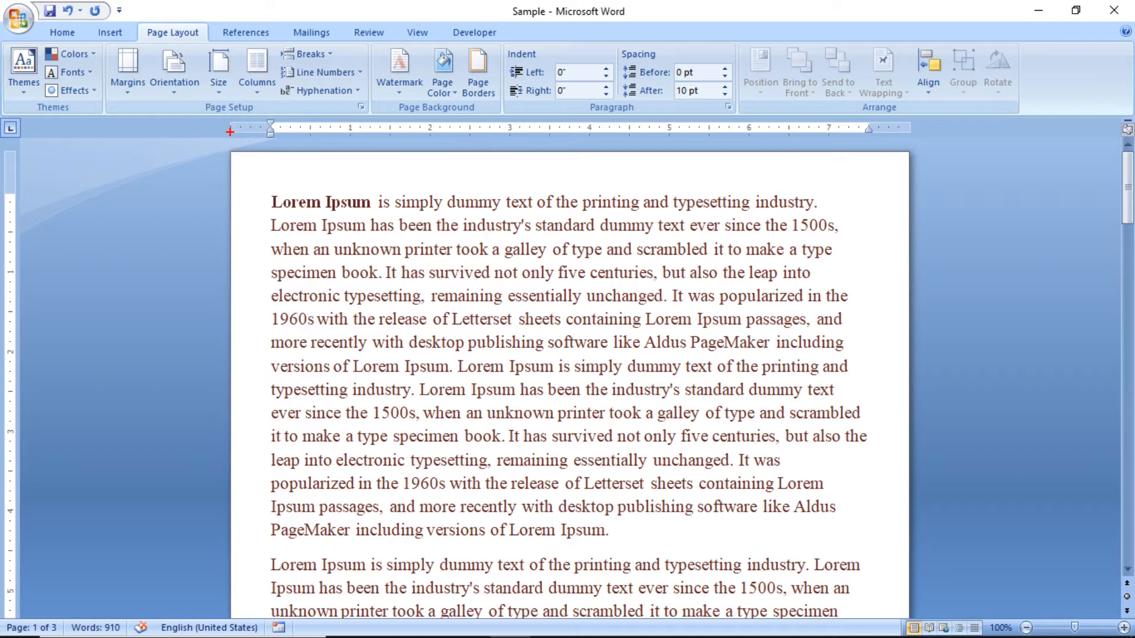
pyautogui.moveTo(230, 132); pyautogui.dragTo(271, 143)
pyautogui.moveTo(868, 131); pyautogui.dragTo(913, 144)
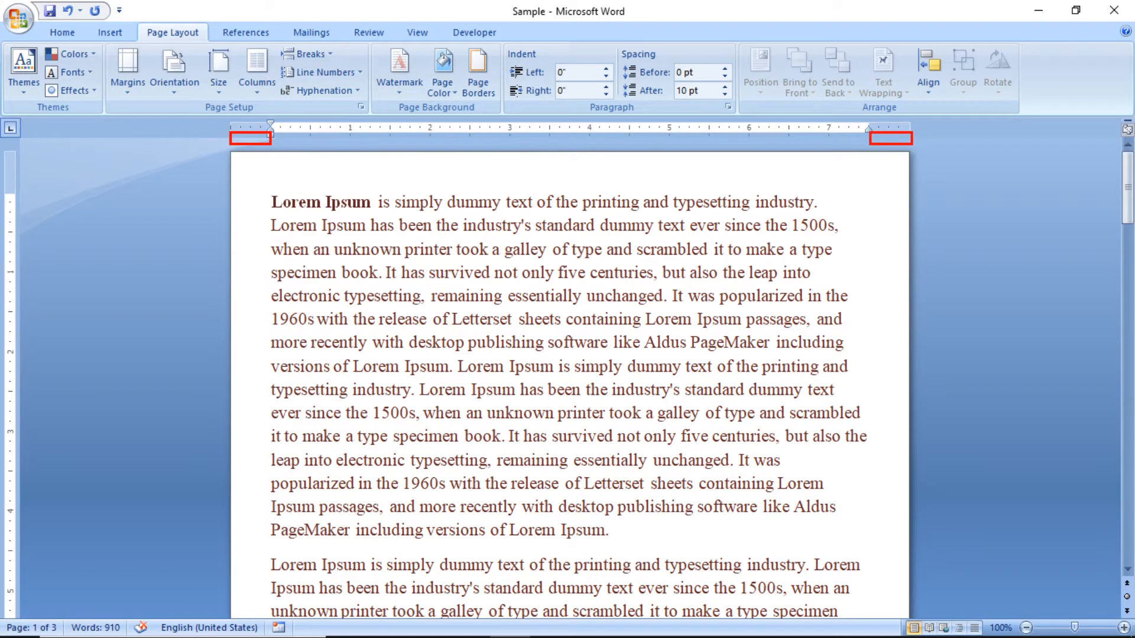
pyautogui.moveTo(15, 153); pyautogui.dragTo(29, 194)
pyautogui.press('Escape')
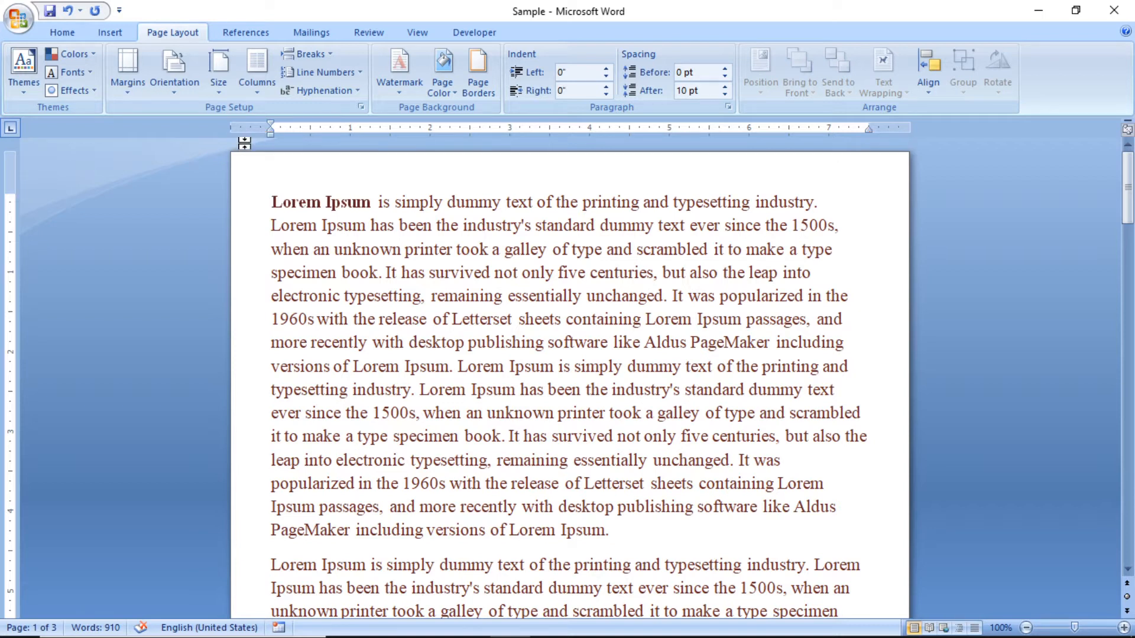
# Apply the Wide margin preset, with 2" left and right margins, and check the left margin on the horizontal ruler.
pyautogui.click(132, 88)
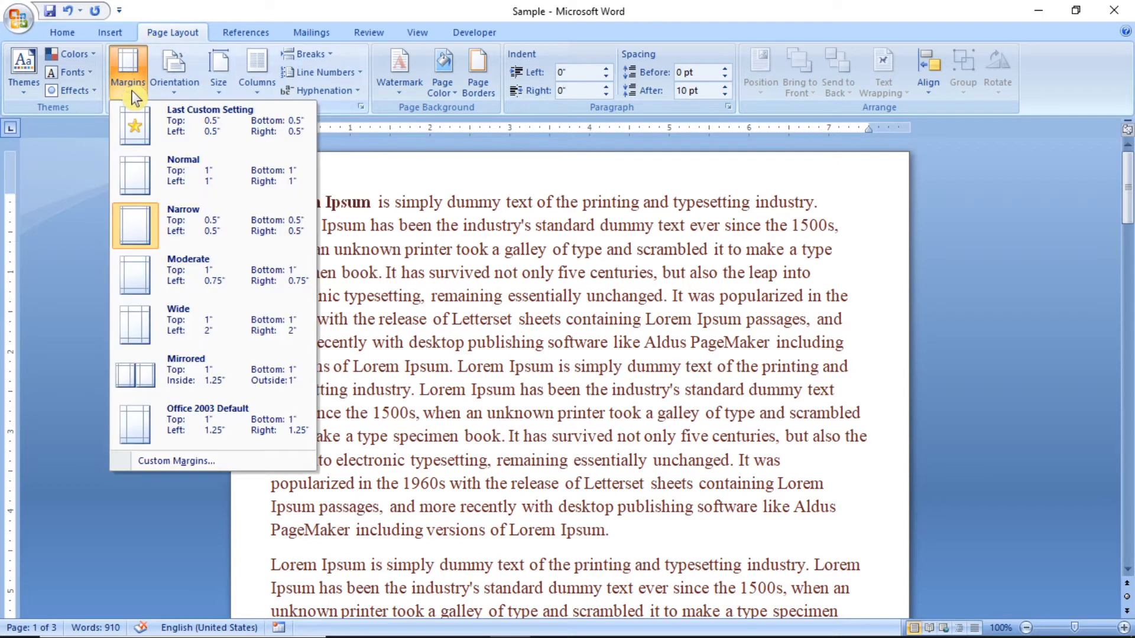
pyautogui.click(197, 320)
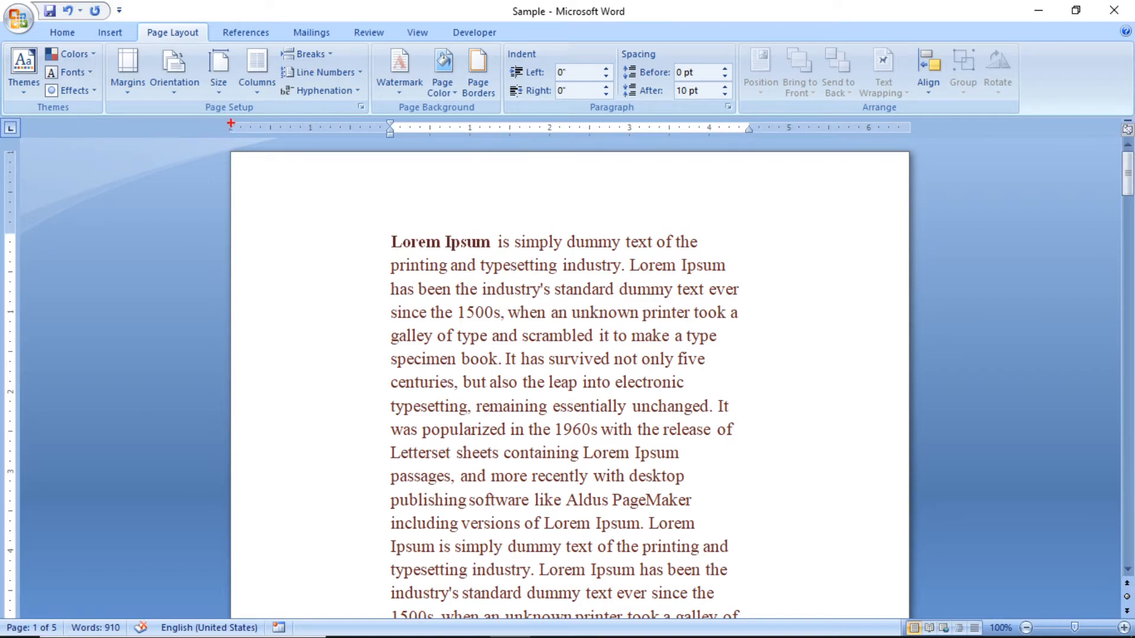
pyautogui.moveTo(306, 143)
pyautogui.mouseDown()
pyautogui.moveTo(413, 134)
pyautogui.moveTo(389, 145)
pyautogui.mouseUp()
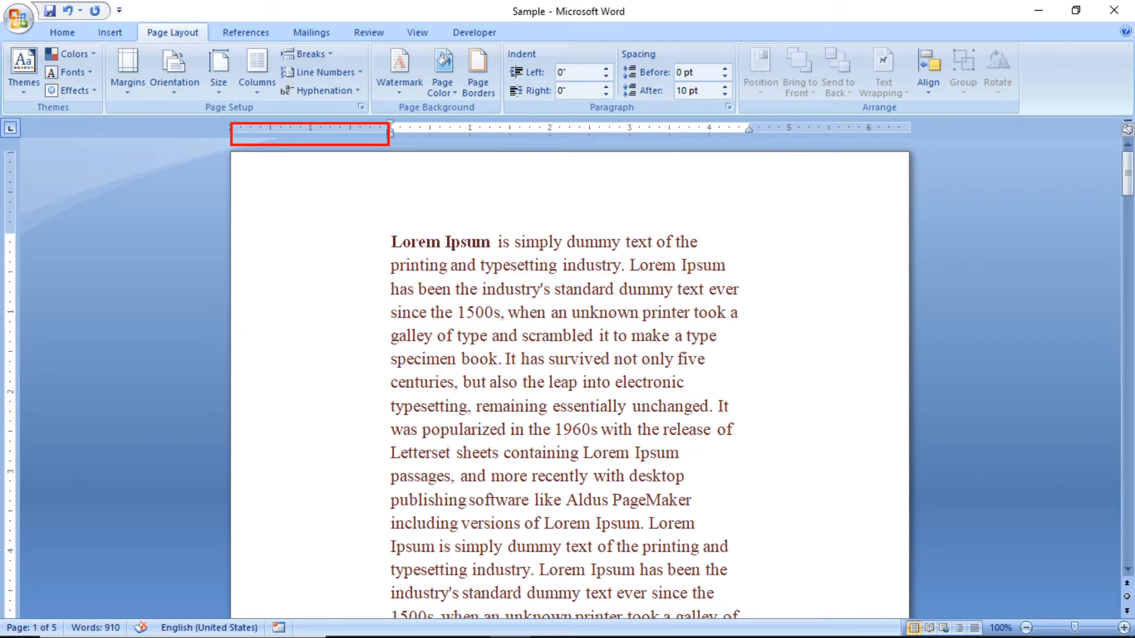
pyautogui.click(131, 94)
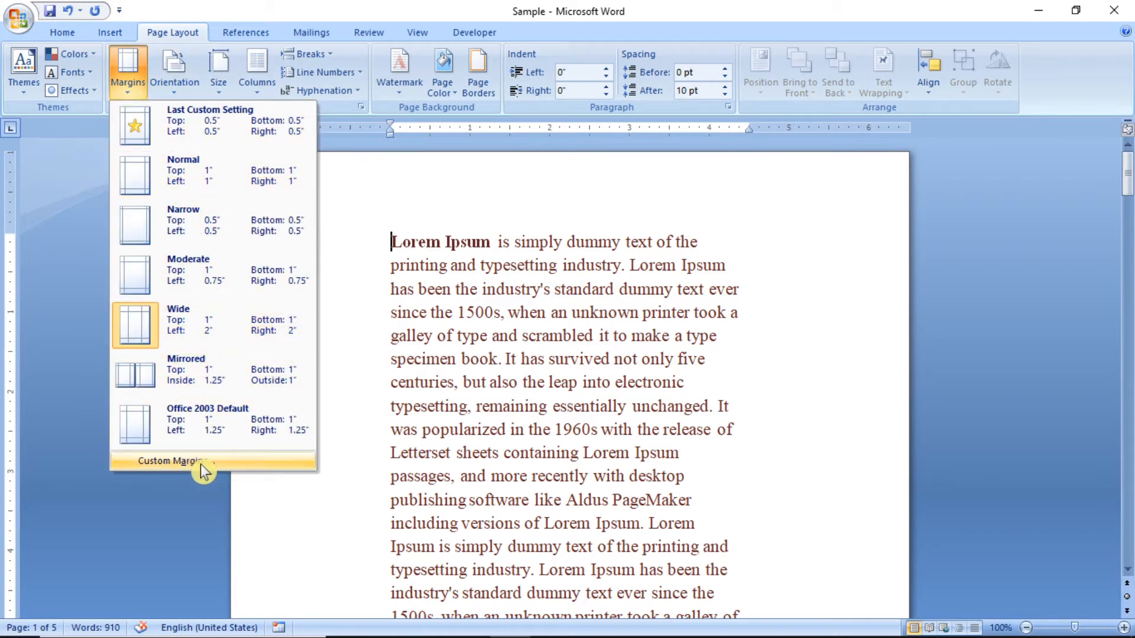
pyautogui.click(257, 464)
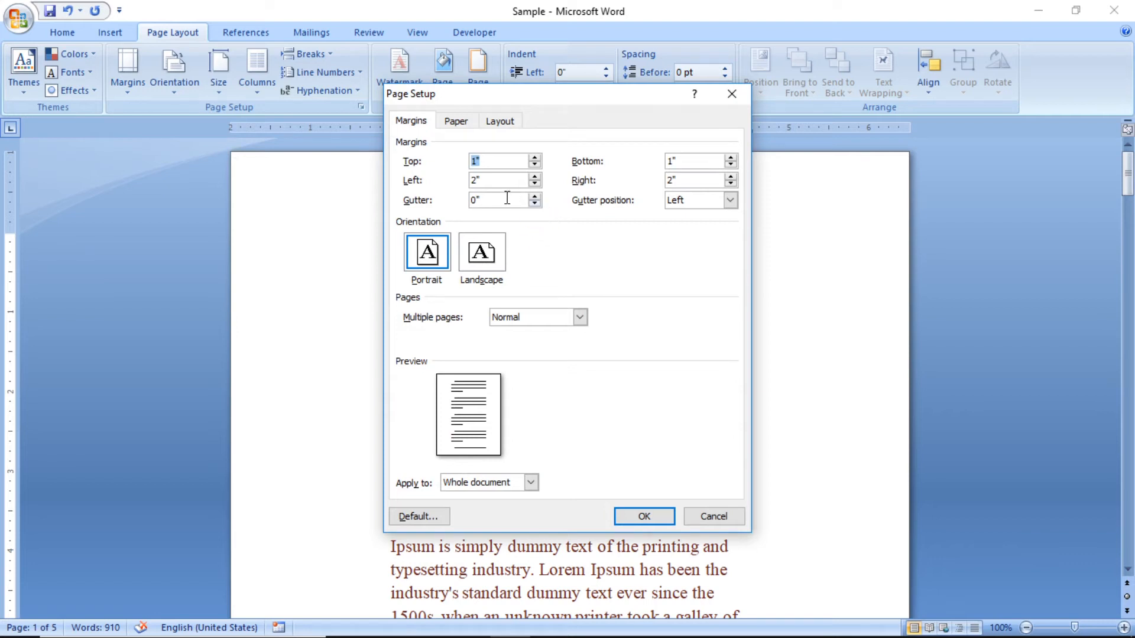
pyautogui.click(731, 94)
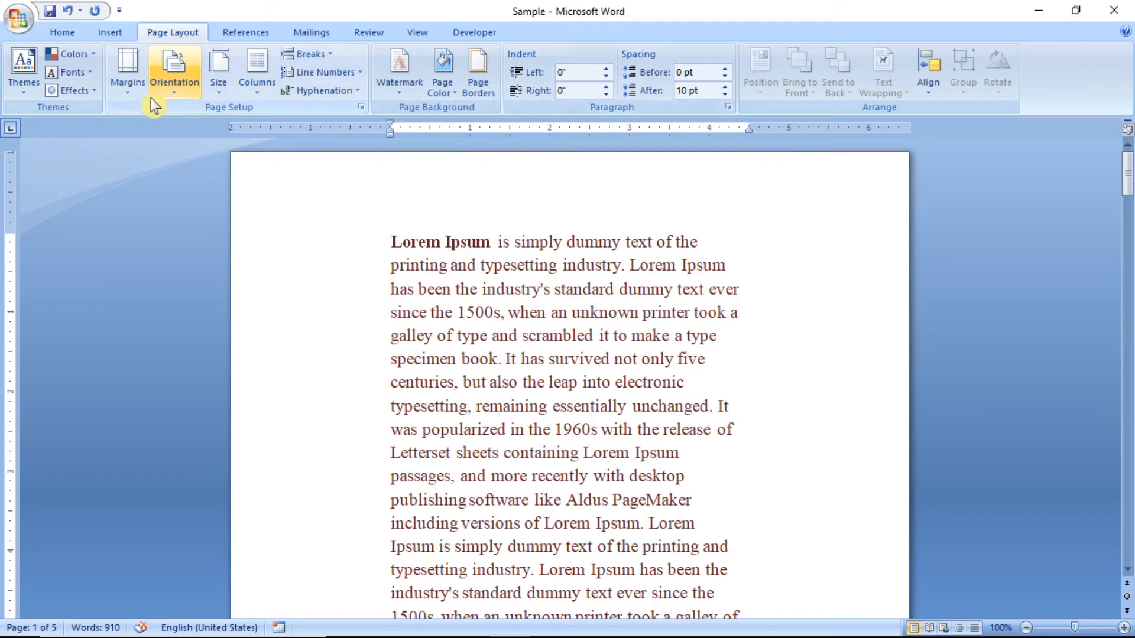
# Apply the Normal margin preset to the document and open the custom margin settings with their page preview.
pyautogui.click(131, 89)
pyautogui.click(181, 159)
pyautogui.click(139, 84)
pyautogui.click(213, 460)
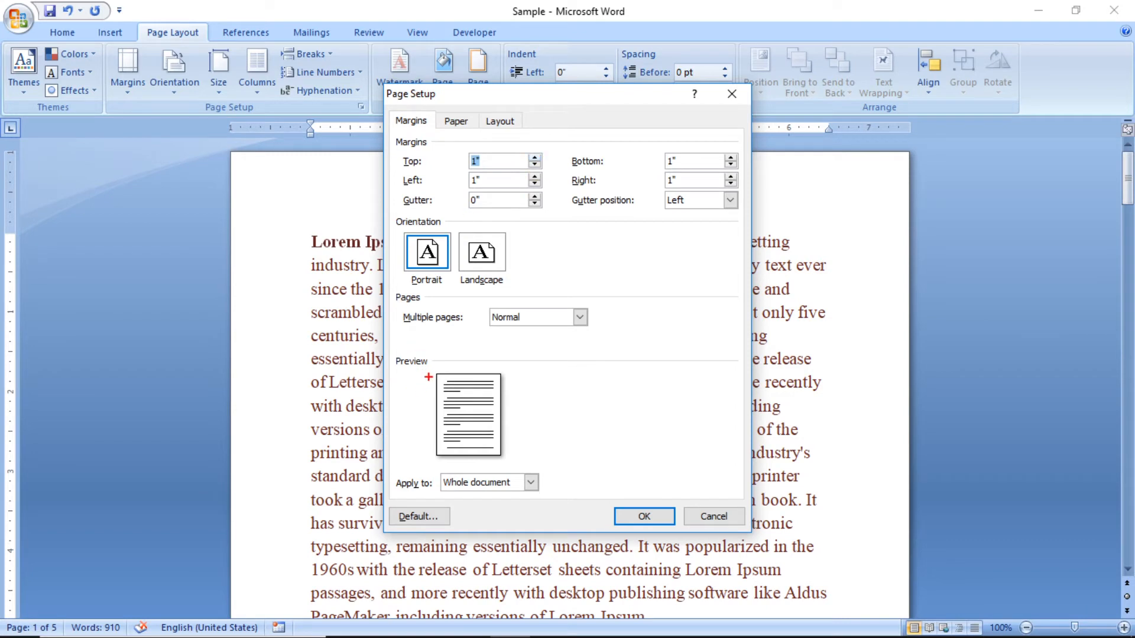
pyautogui.moveTo(430, 371)
pyautogui.mouseDown()
pyautogui.moveTo(452, 438)
pyautogui.moveTo(513, 463)
pyautogui.mouseUp()
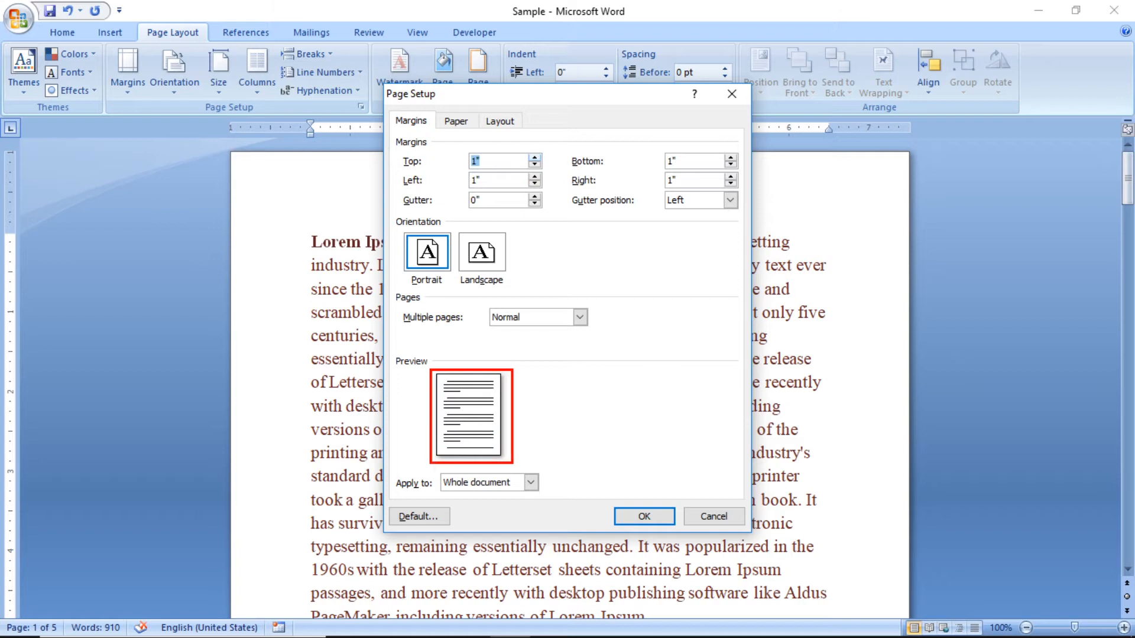
# Set the top page margin to 3".
pyautogui.write('1.5"')
pyautogui.click(536, 157)
pyautogui.click(536, 157)
pyautogui.click(536, 158)
pyautogui.click(535, 157)
pyautogui.click(536, 157)
pyautogui.click(535, 157)
pyautogui.click(535, 157)
pyautogui.click(536, 157)
pyautogui.click(535, 158)
pyautogui.click(535, 157)
pyautogui.click(535, 157)
pyautogui.click(536, 157)
pyautogui.click(536, 157)
pyautogui.click(535, 157)
pyautogui.click(535, 157)
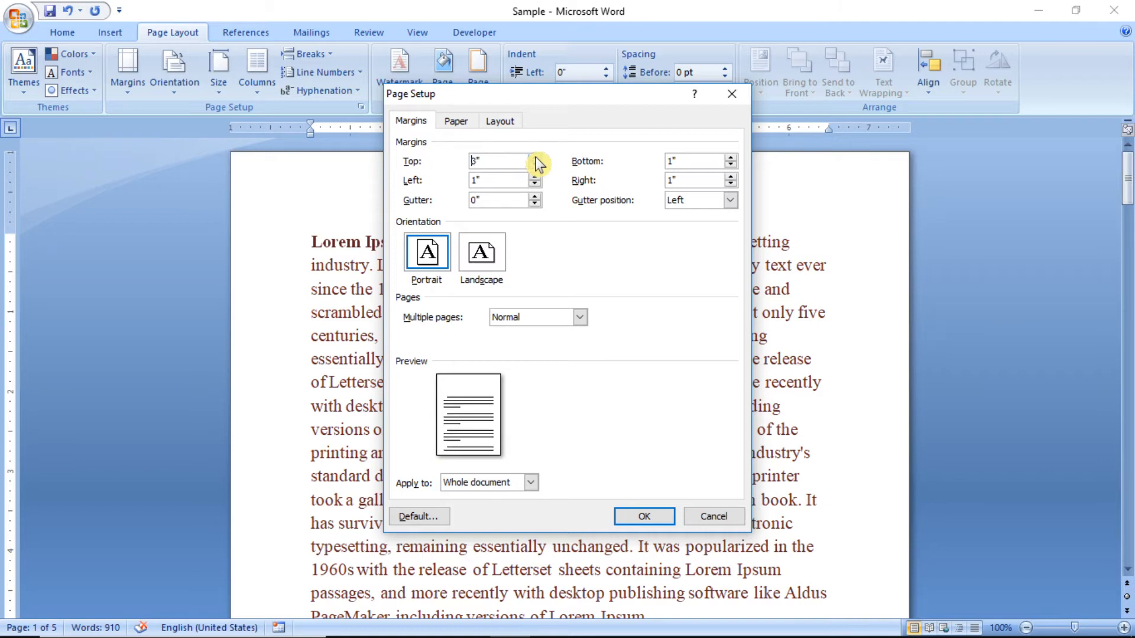
# Set the bottom page margin to 1.6" and the left page margin to 2".
pyautogui.click(732, 157)
pyautogui.click(731, 158)
pyautogui.click(731, 158)
pyautogui.click(732, 158)
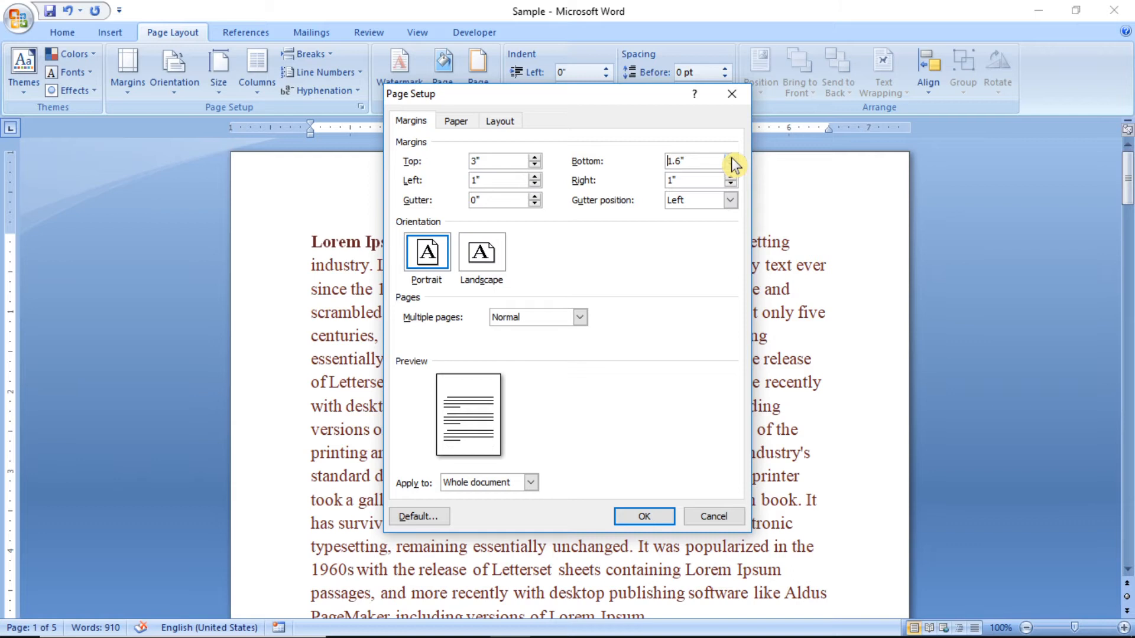
pyautogui.click(535, 176)
pyautogui.click(535, 176)
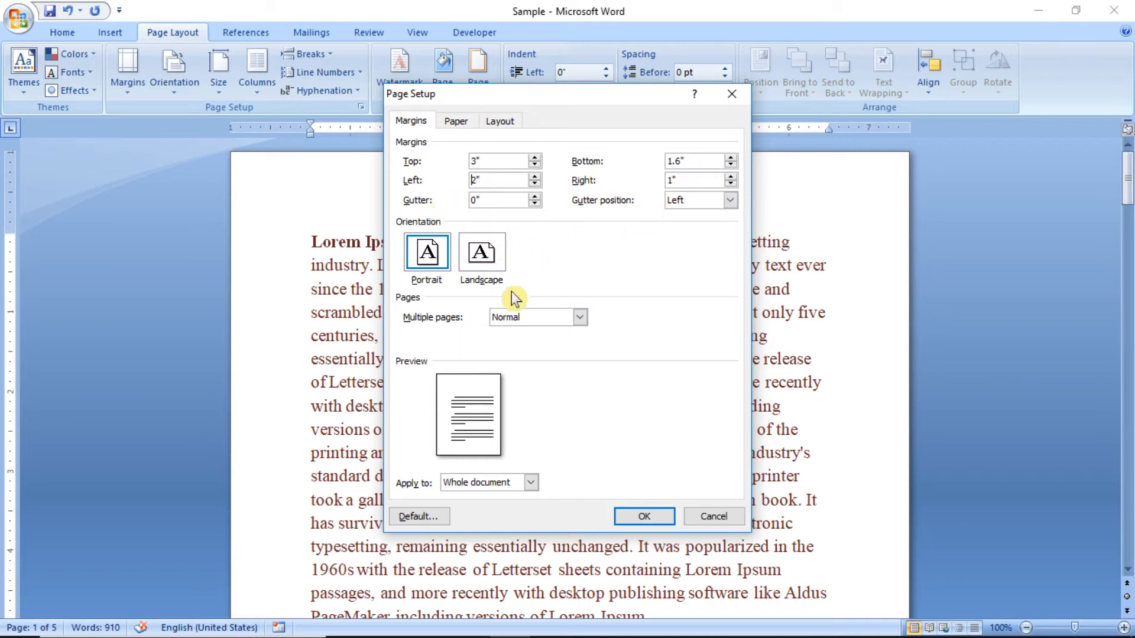
# Set the page gutter to 1.1" and check the gutter strip in the preview.
pyautogui.click(535, 197)
pyautogui.click(535, 196)
pyautogui.click(535, 197)
pyautogui.click(534, 197)
pyautogui.click(534, 197)
pyautogui.click(535, 197)
pyautogui.click(535, 197)
pyautogui.click(534, 196)
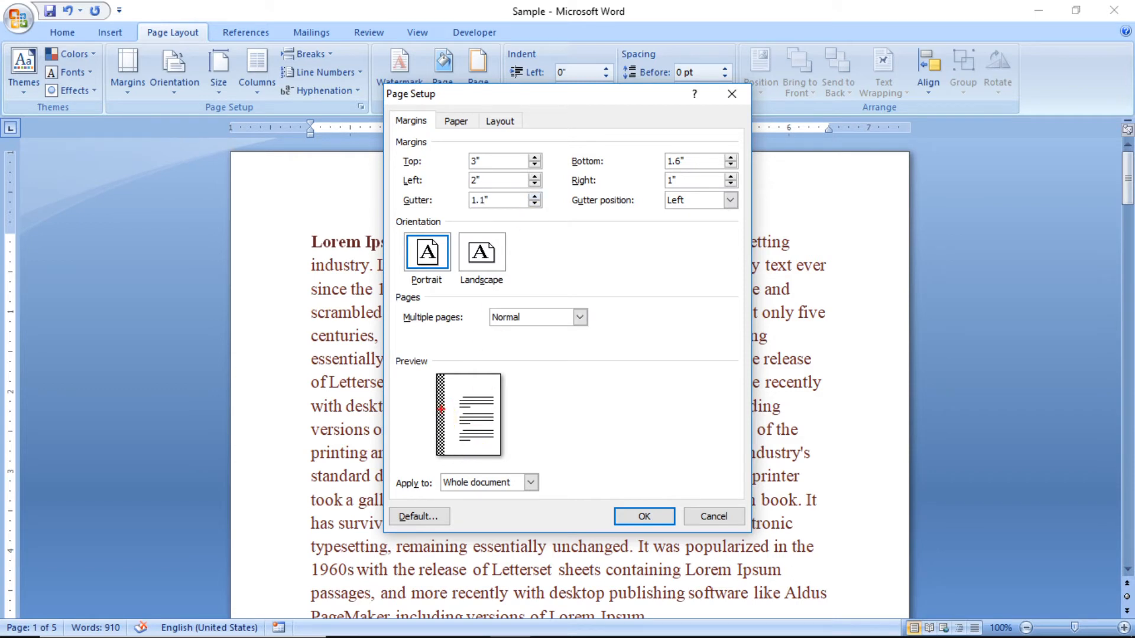
pyautogui.moveTo(432, 368); pyautogui.dragTo(449, 460)
# Try the Top gutter position and return the gutter position to Left.
pyautogui.click(731, 201)
pyautogui.click(722, 228)
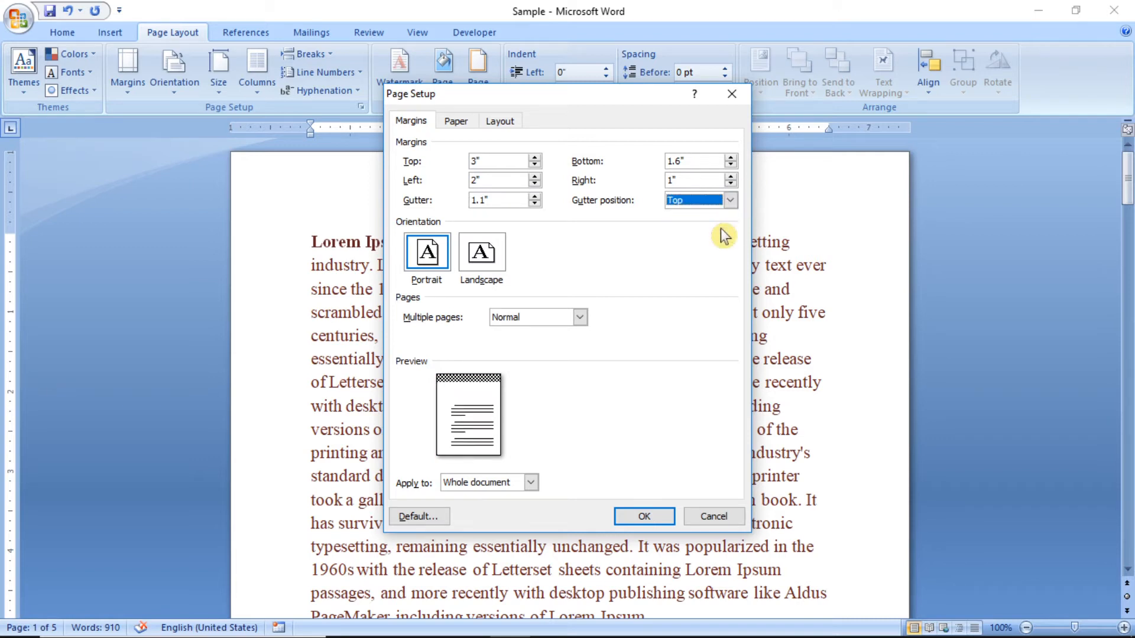
pyautogui.click(723, 201)
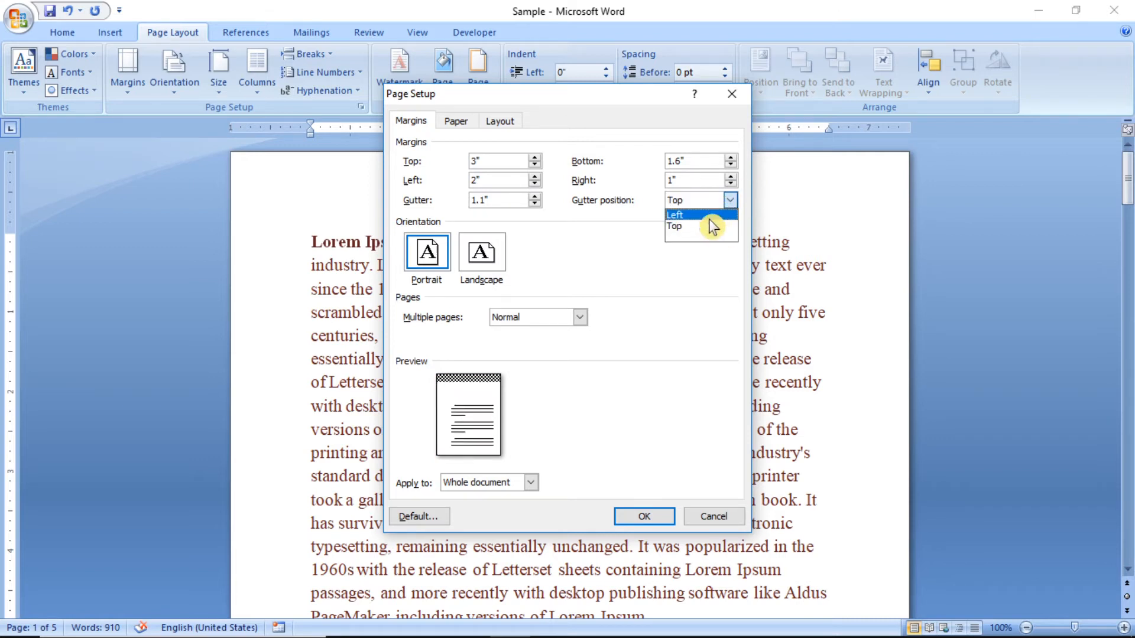
pyautogui.click(709, 219)
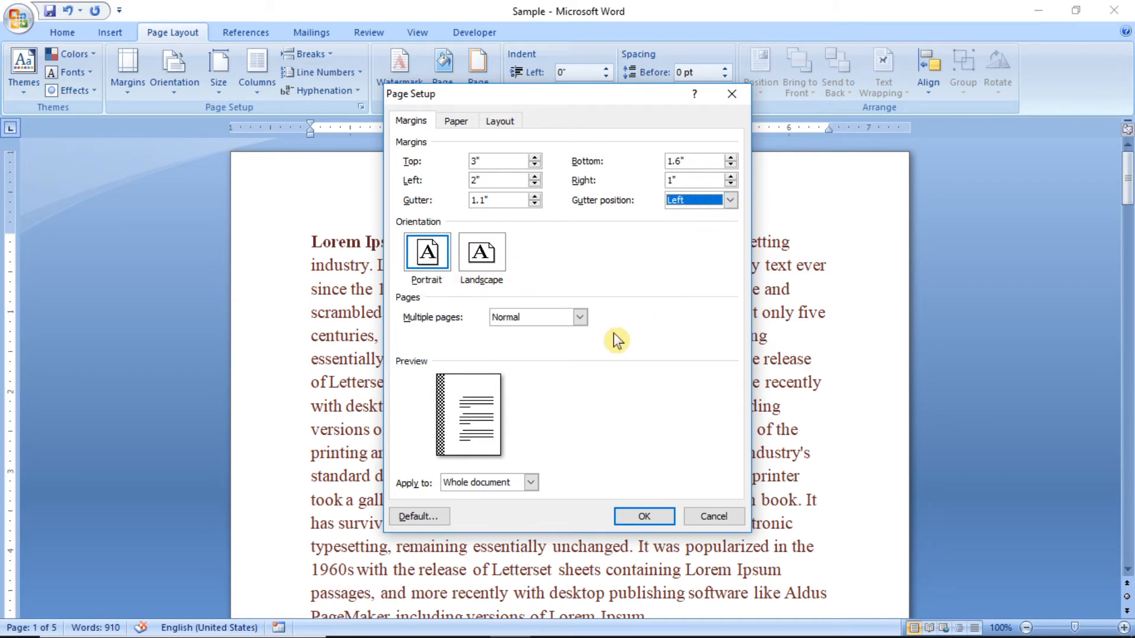
# Review the multiple-page options and discard the pending custom margin and gutter changes.
pyautogui.click(577, 319)
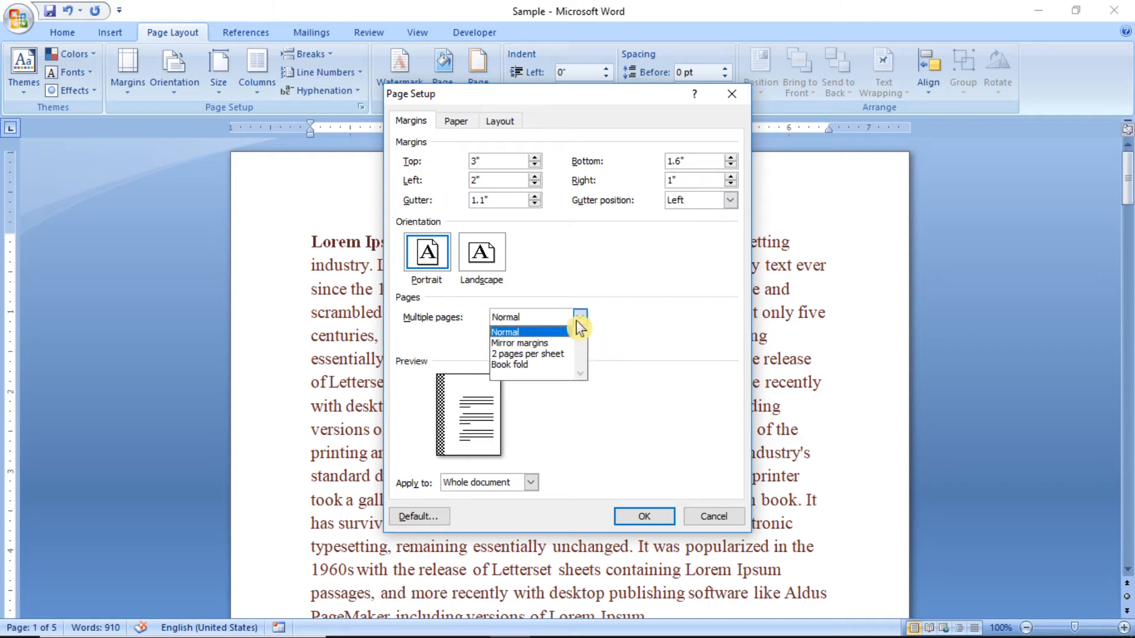
pyautogui.click(653, 315)
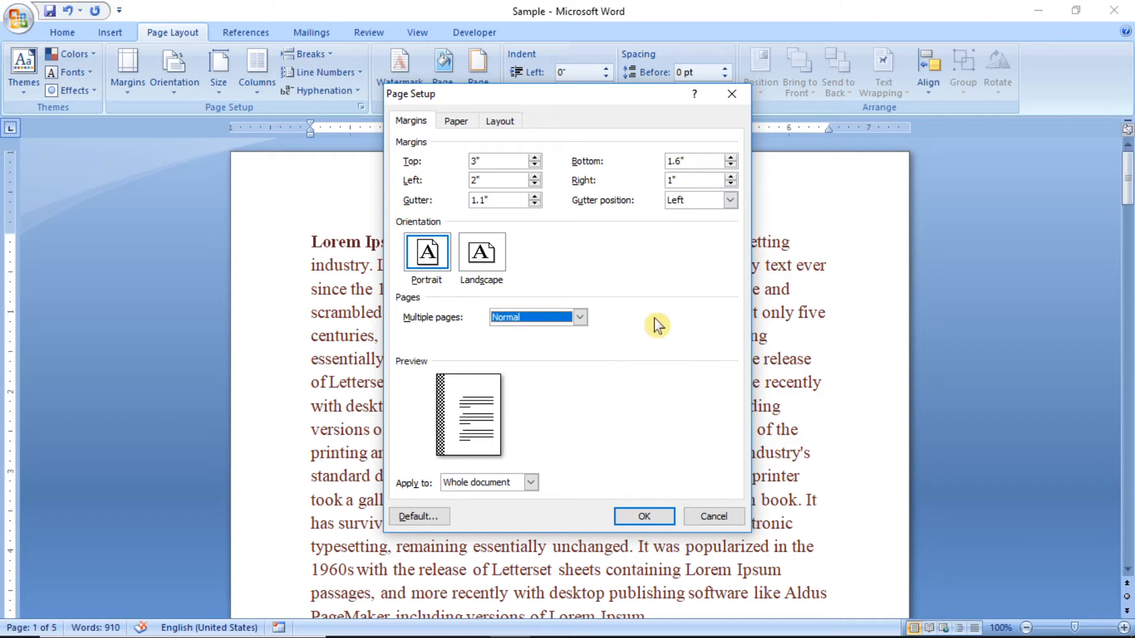
pyautogui.click(536, 196)
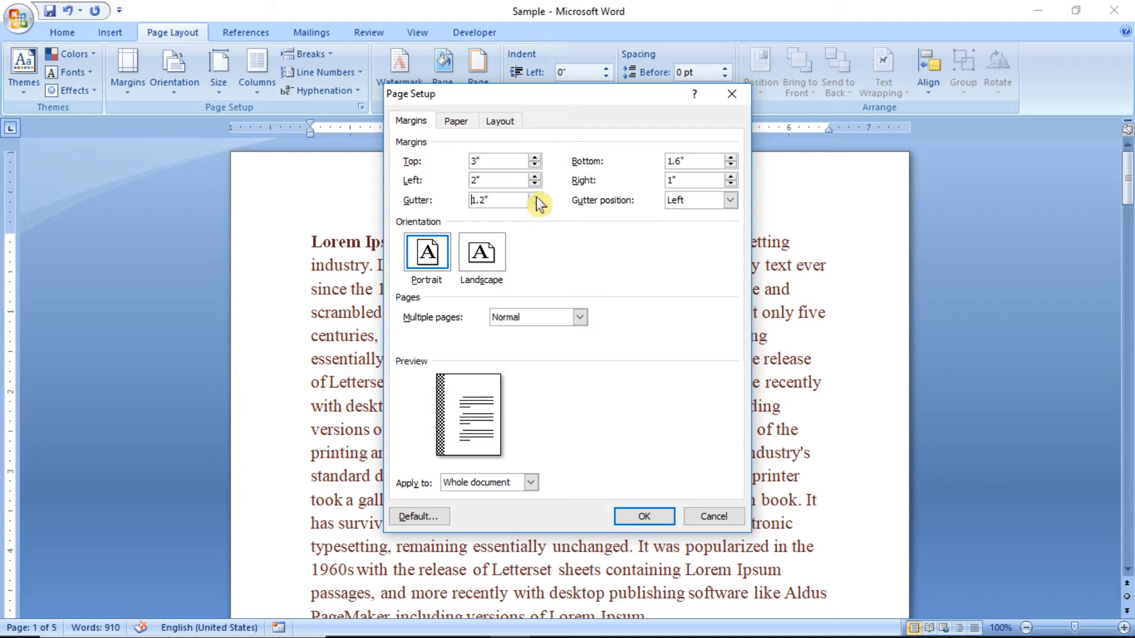
pyautogui.click(535, 204)
pyautogui.click(720, 516)
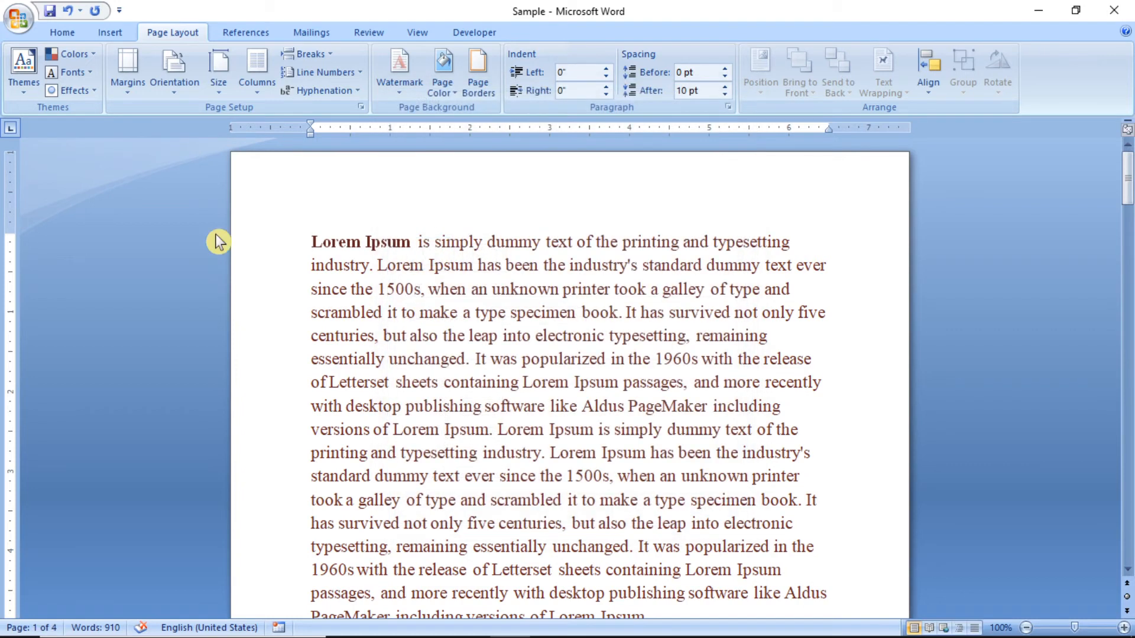
# Apply the Book fold multiple-page layout to the document through the custom margin settings.
pyautogui.click(136, 88)
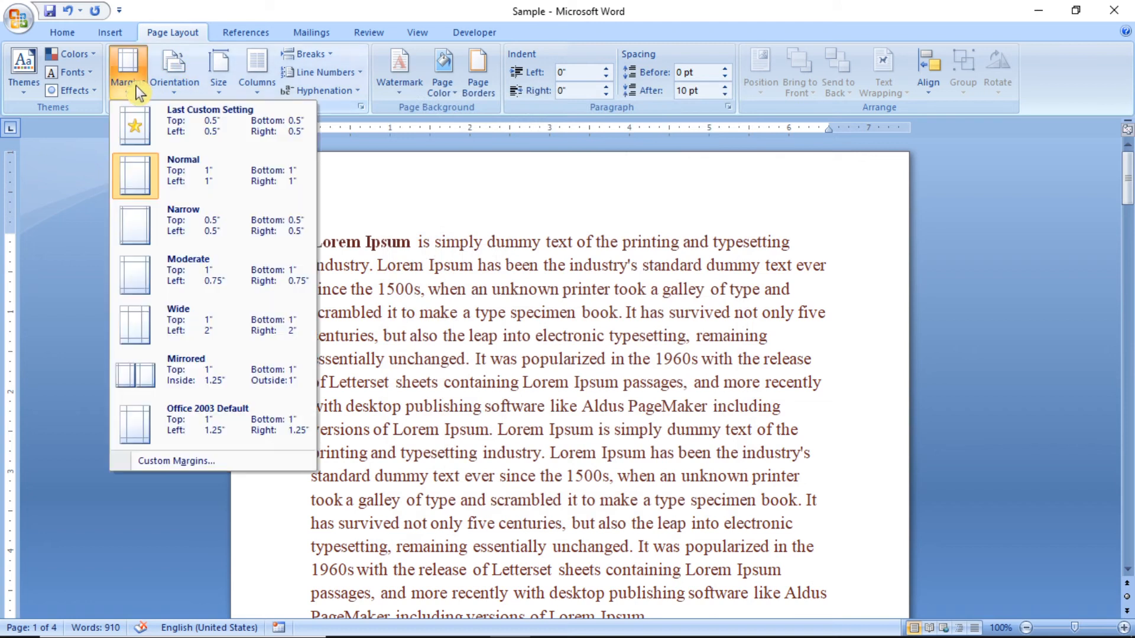
pyautogui.click(210, 460)
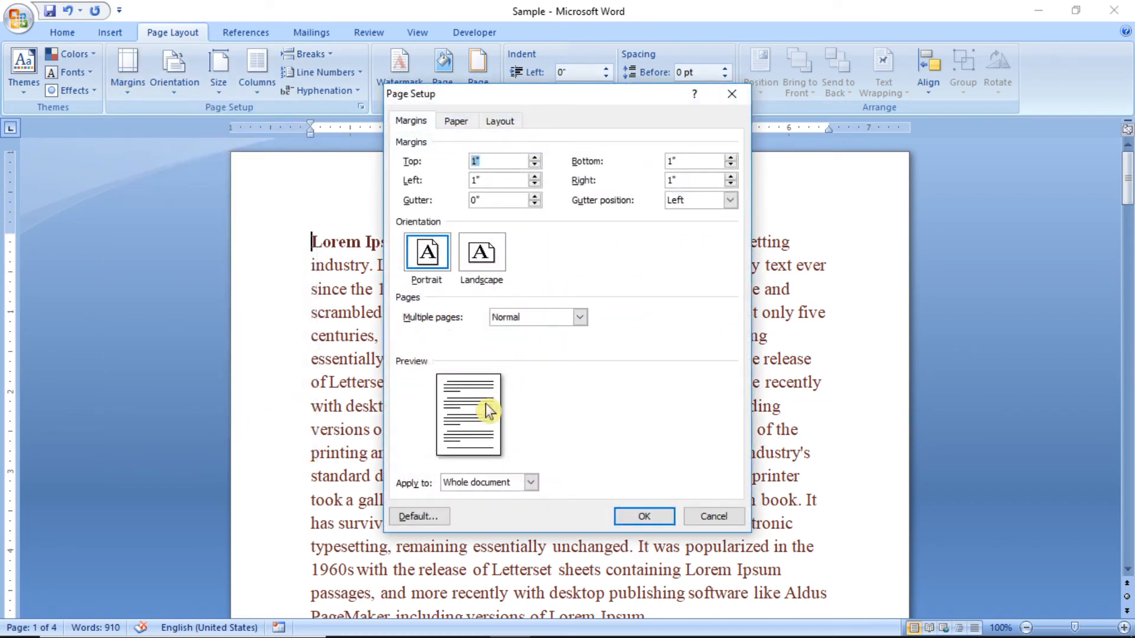
pyautogui.click(580, 318)
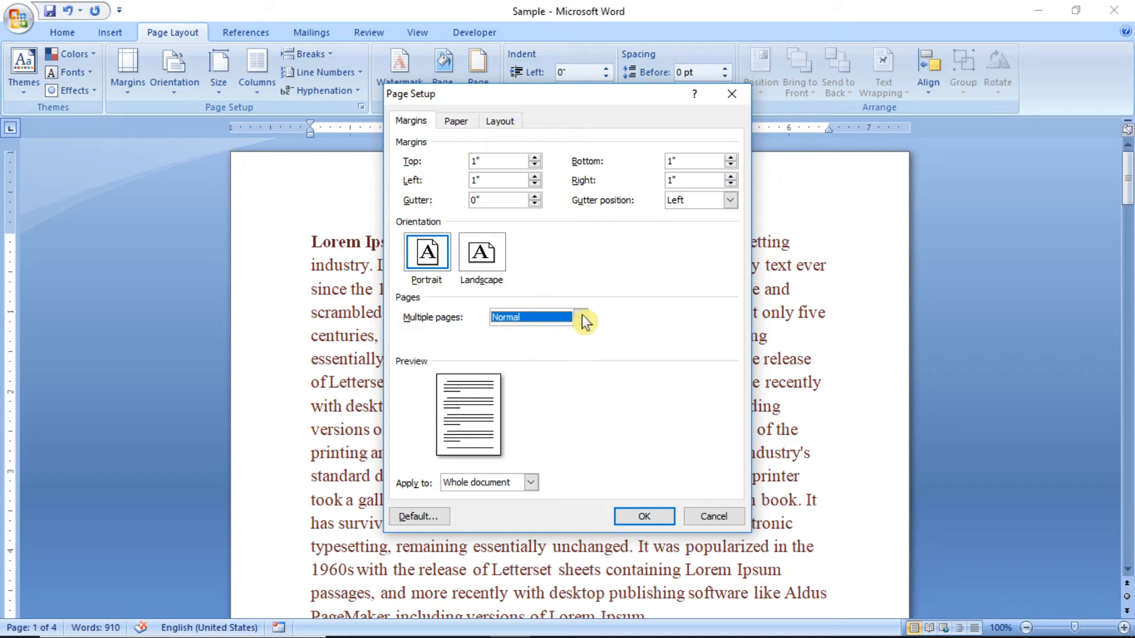
pyautogui.click(580, 317)
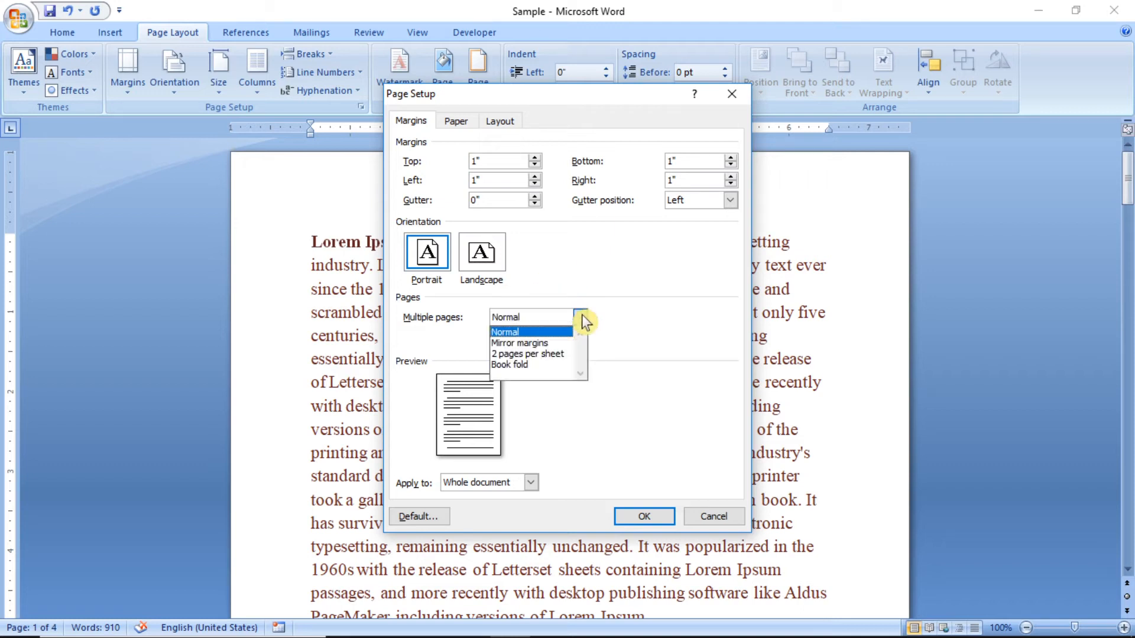
pyautogui.click(528, 368)
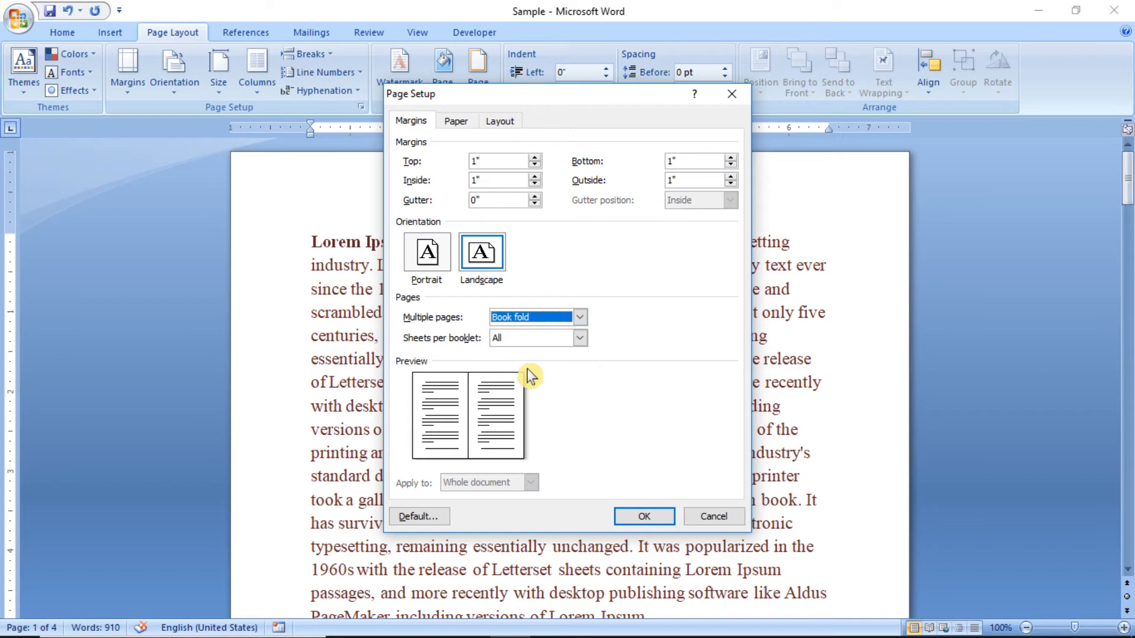
pyautogui.click(644, 517)
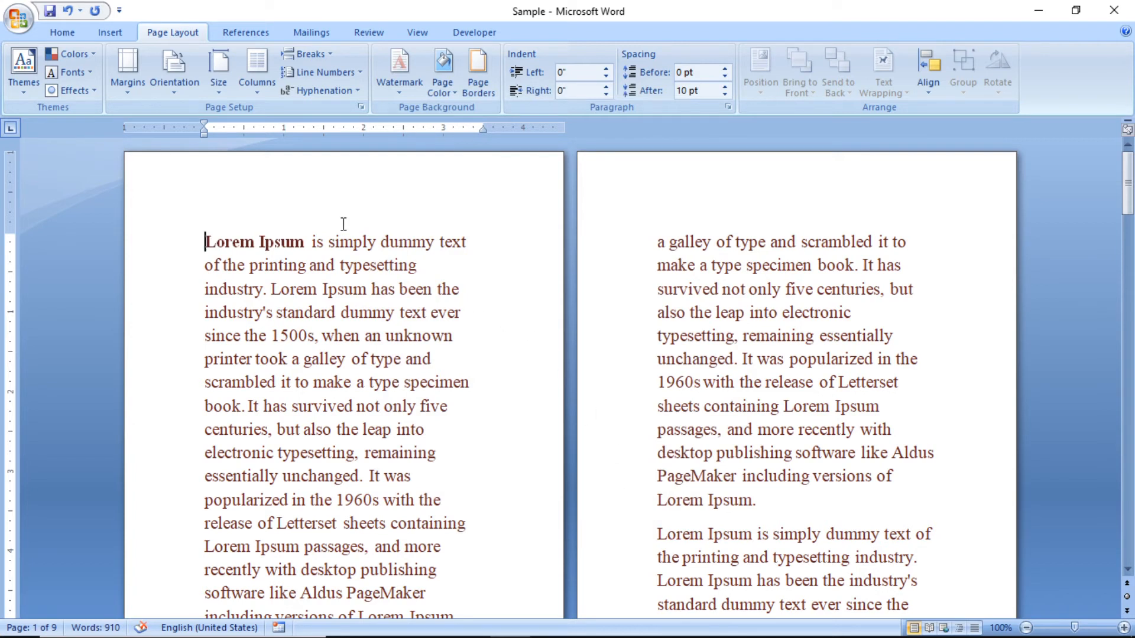
# Change the document's multiple-page layout to 2 pages per sheet, keeping landscape orientation.
pyautogui.click(131, 78)
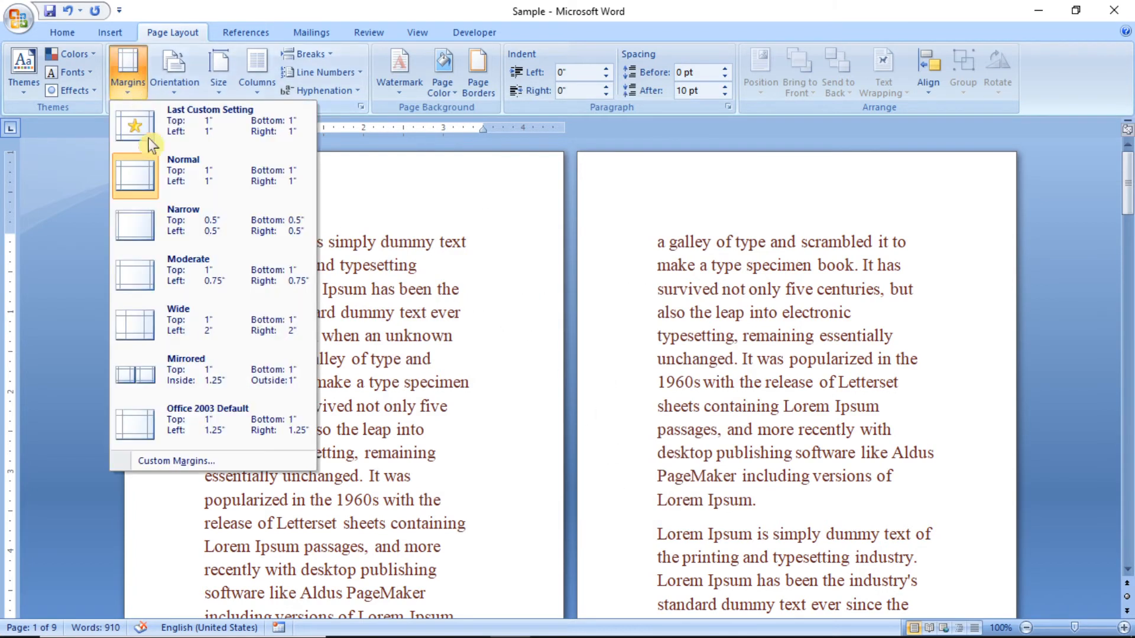
pyautogui.click(175, 464)
pyautogui.click(582, 318)
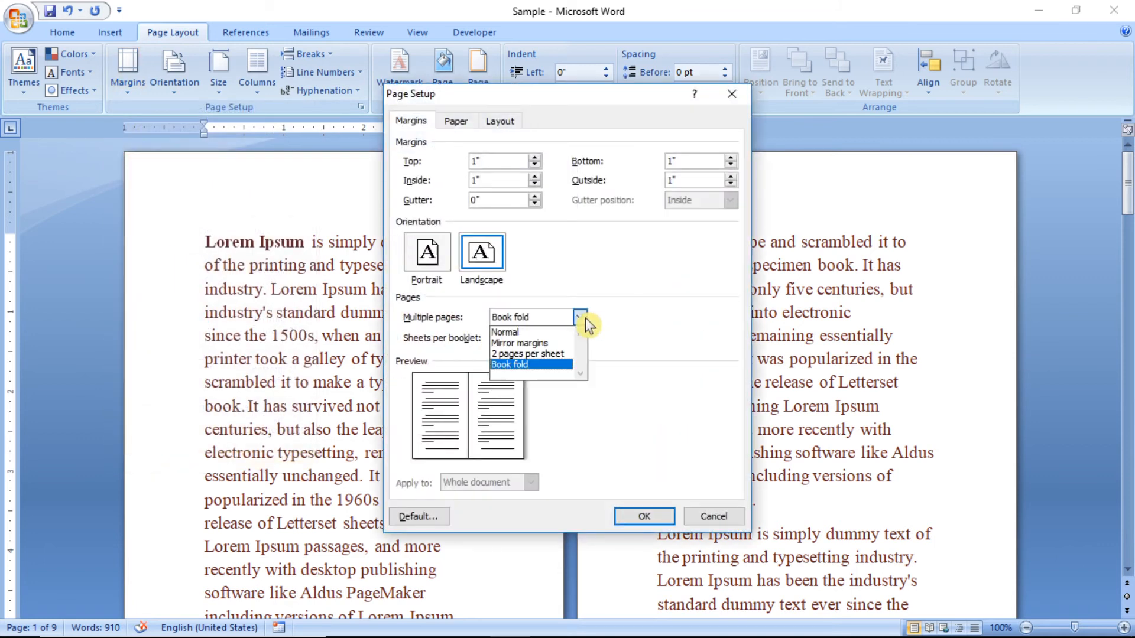
pyautogui.click(560, 355)
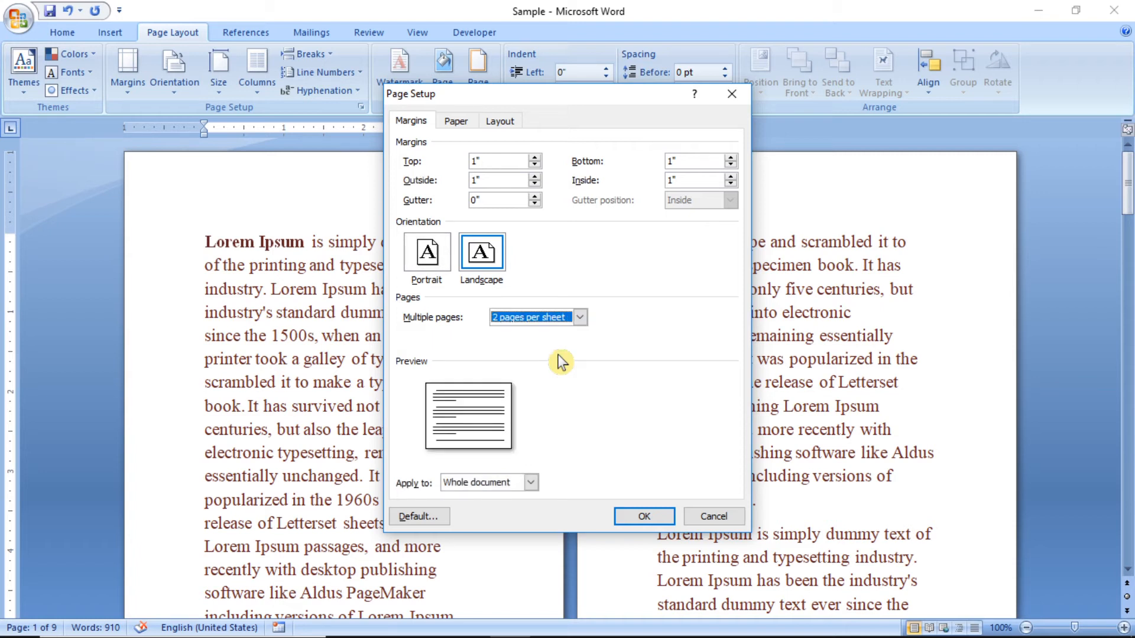
pyautogui.click(643, 515)
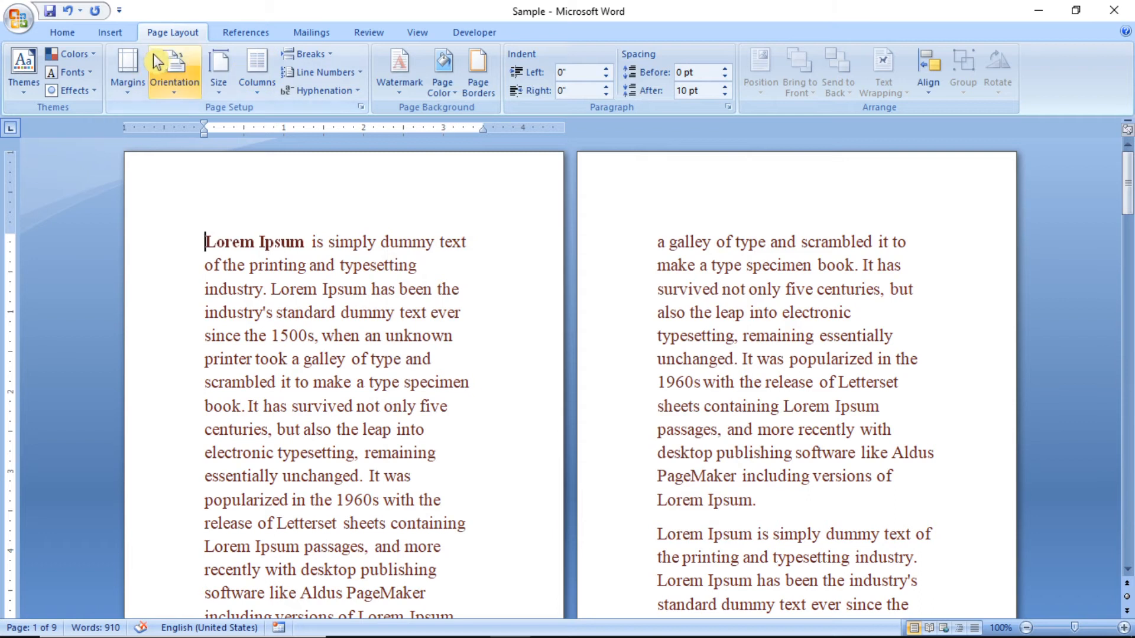
# Return the landscape document's multiple-page layout to Normal.
pyautogui.click(125, 72)
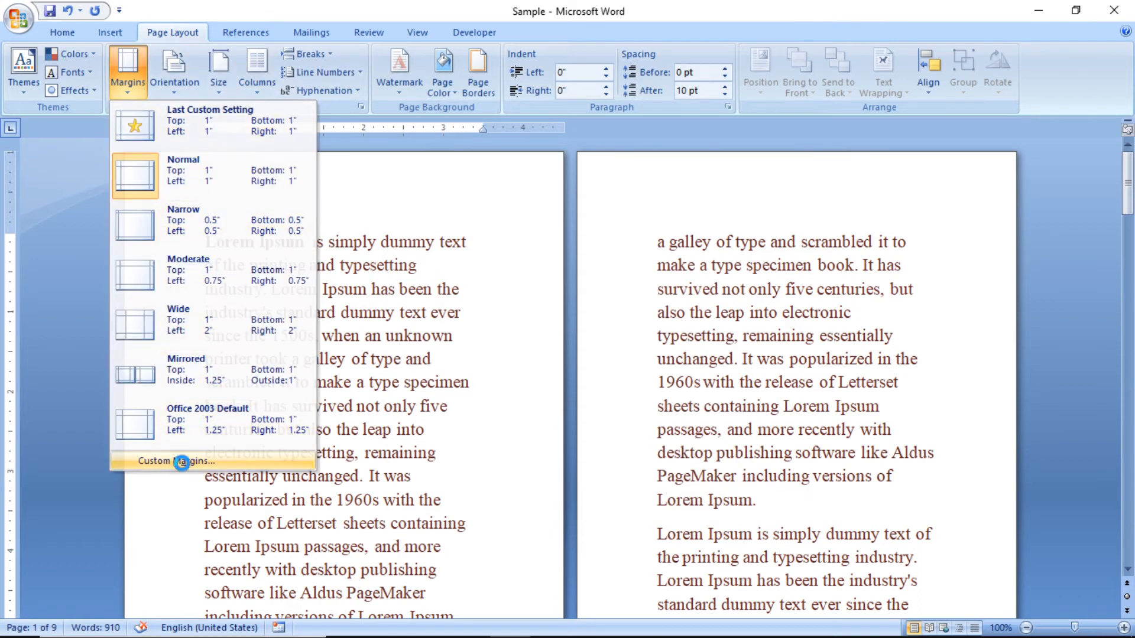
pyautogui.click(181, 462)
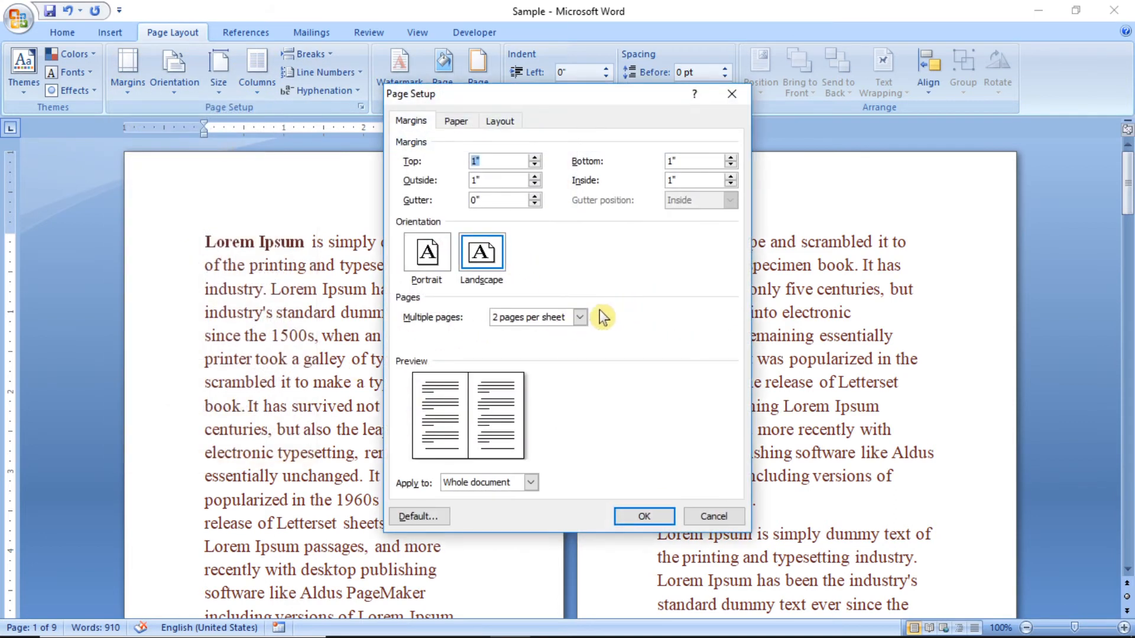
pyautogui.click(579, 317)
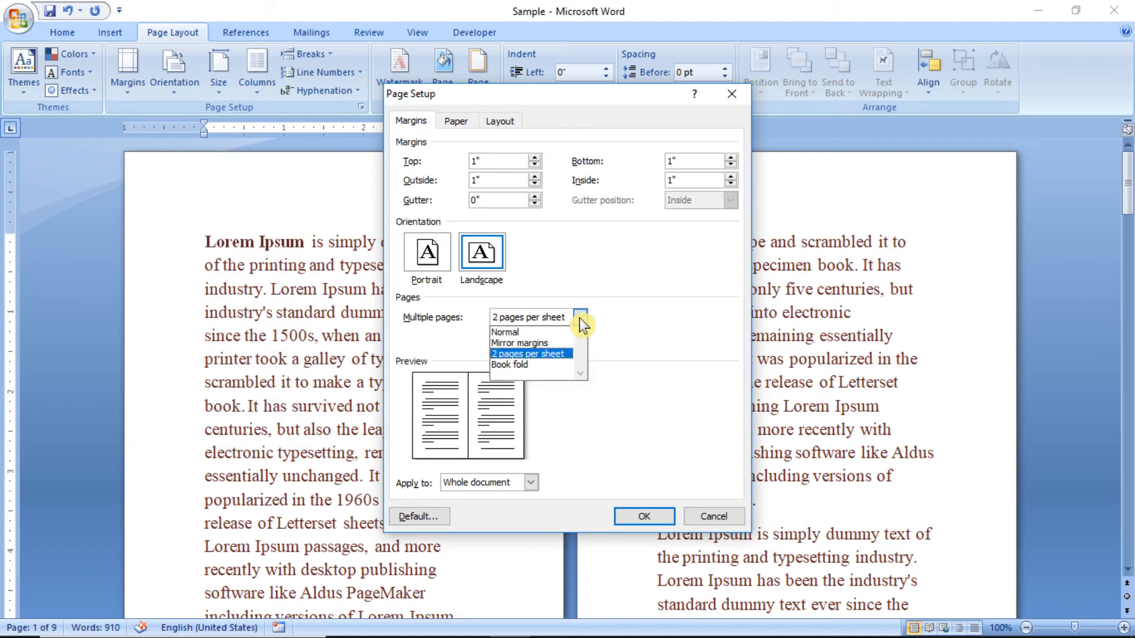
pyautogui.click(551, 332)
pyautogui.click(656, 519)
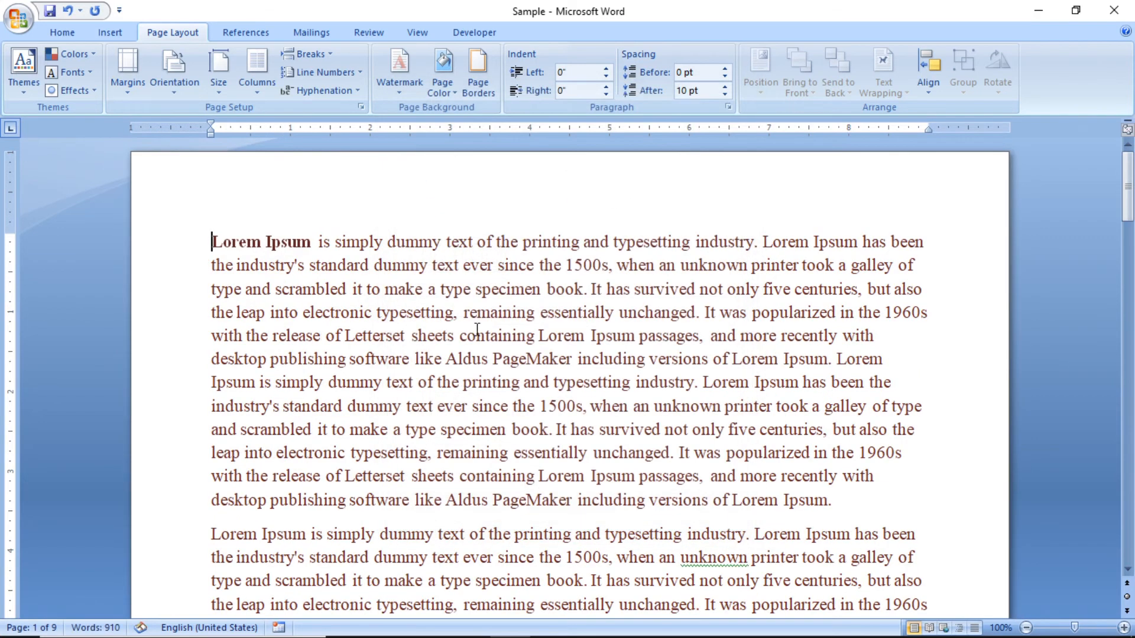
# Switch the document to Portrait orientation with 2 pages per sheet and look through the resulting pages.
pyautogui.click(121, 90)
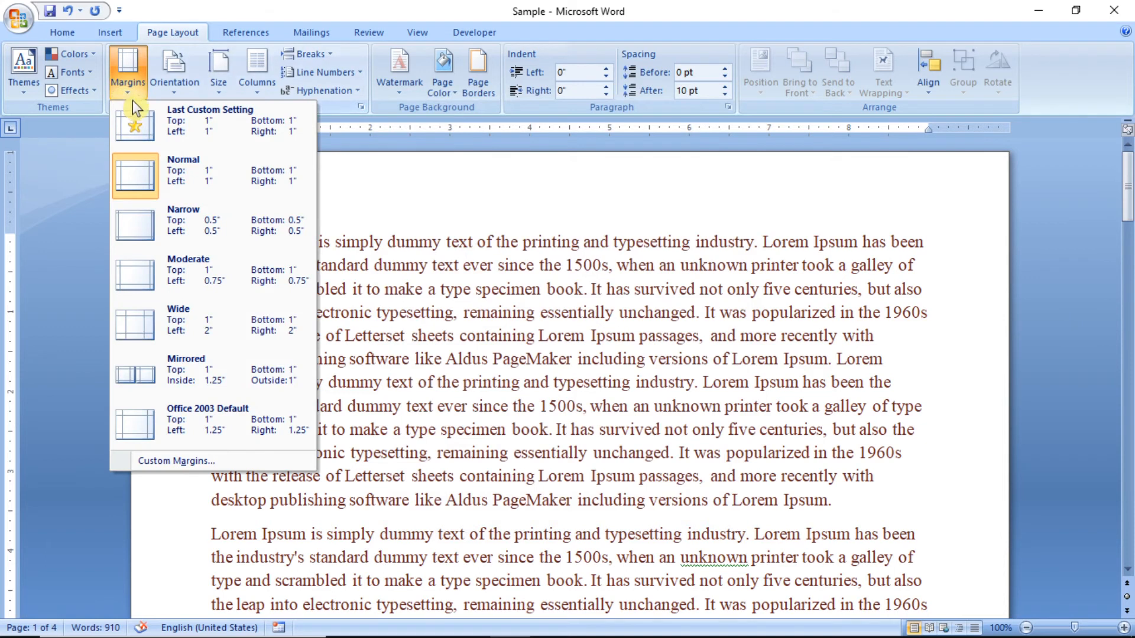
pyautogui.click(169, 461)
pyautogui.click(428, 253)
pyautogui.click(579, 318)
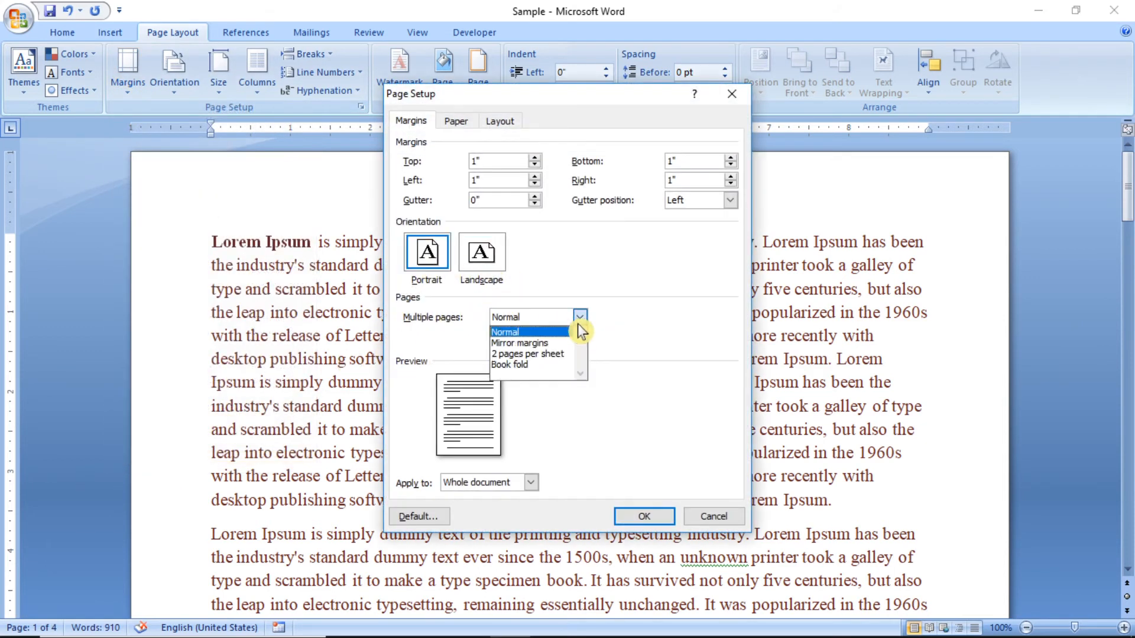
pyautogui.click(552, 356)
pyautogui.click(645, 516)
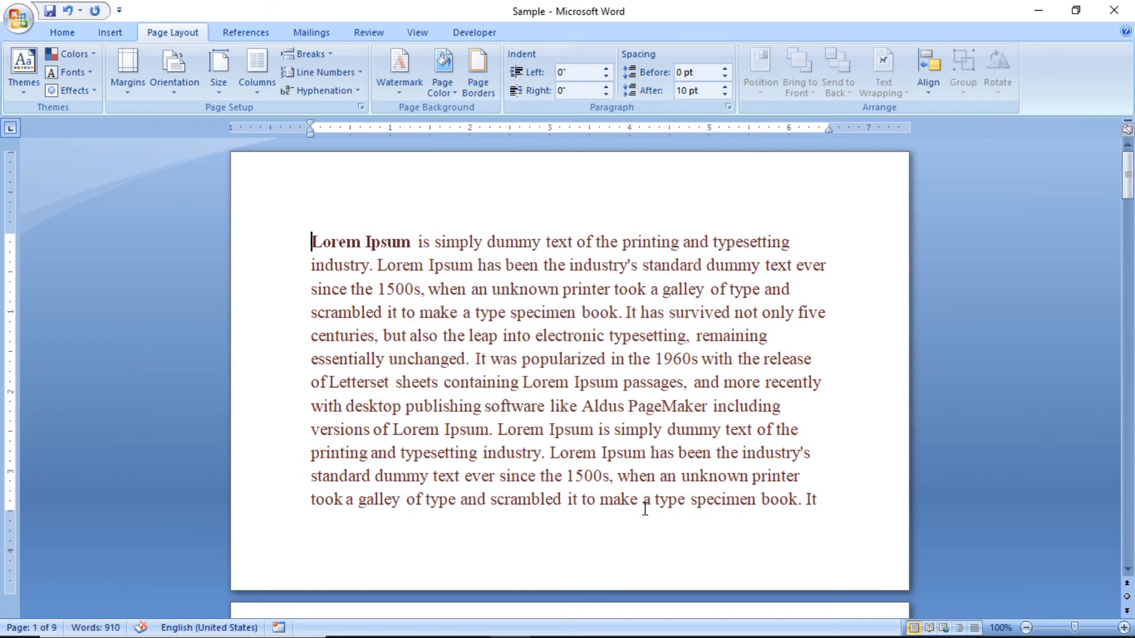
pyautogui.moveTo(1123, 190)
pyautogui.mouseDown()
pyautogui.moveTo(1129, 263)
pyautogui.moveTo(1129, 195)
pyautogui.mouseUp()
# Reset the portrait document's multiple-page layout to Normal.
pyautogui.click(125, 100)
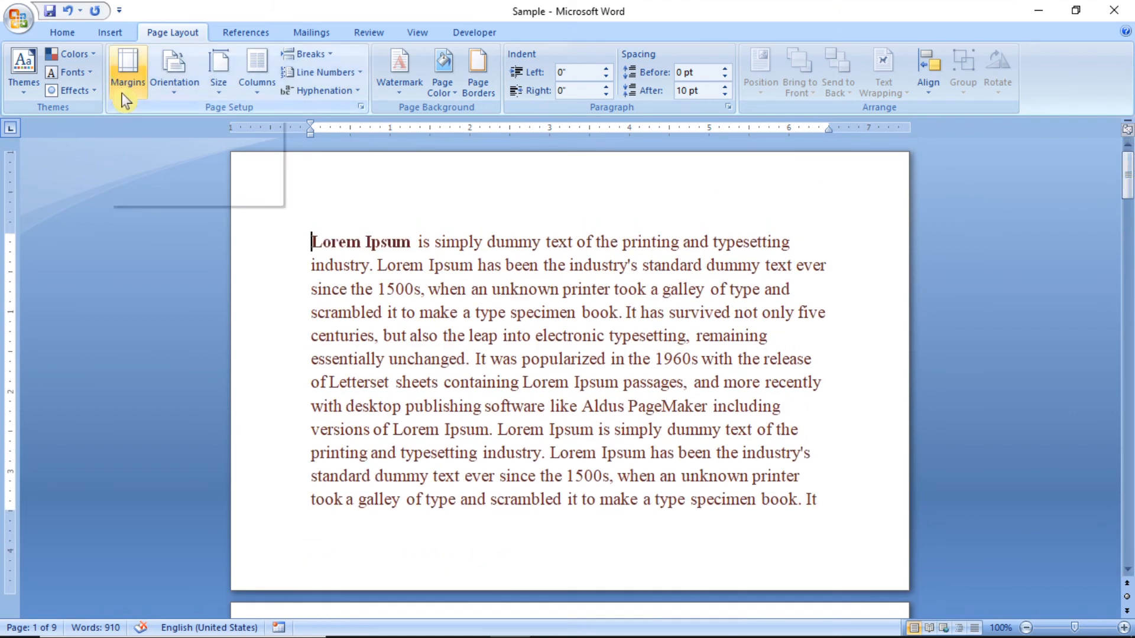
pyautogui.click(183, 463)
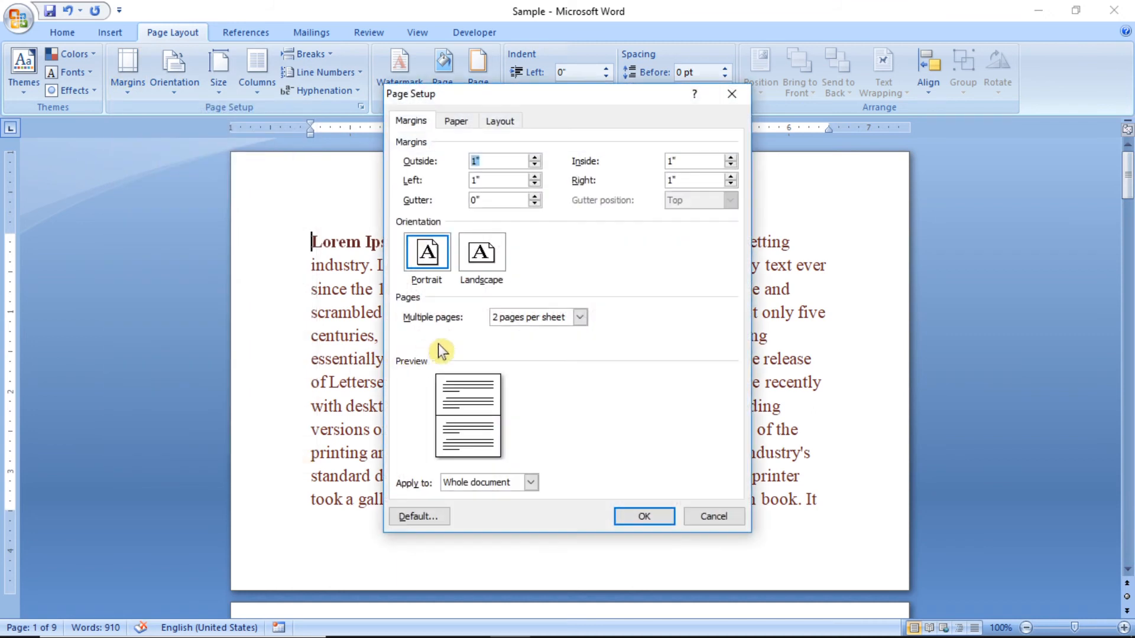
pyautogui.click(580, 317)
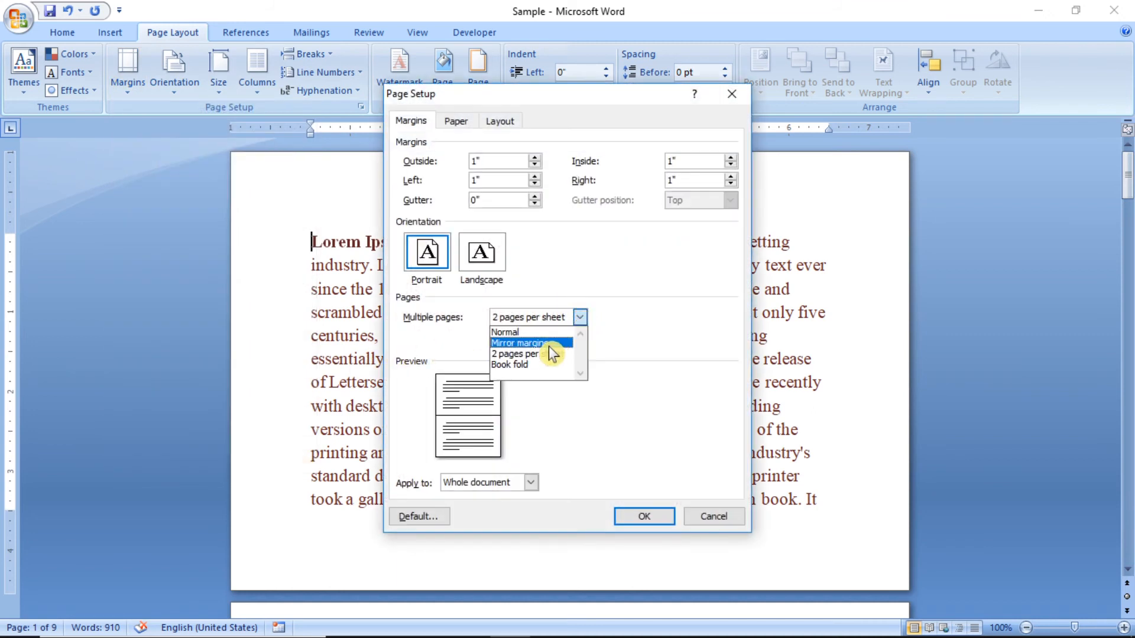
pyautogui.click(534, 332)
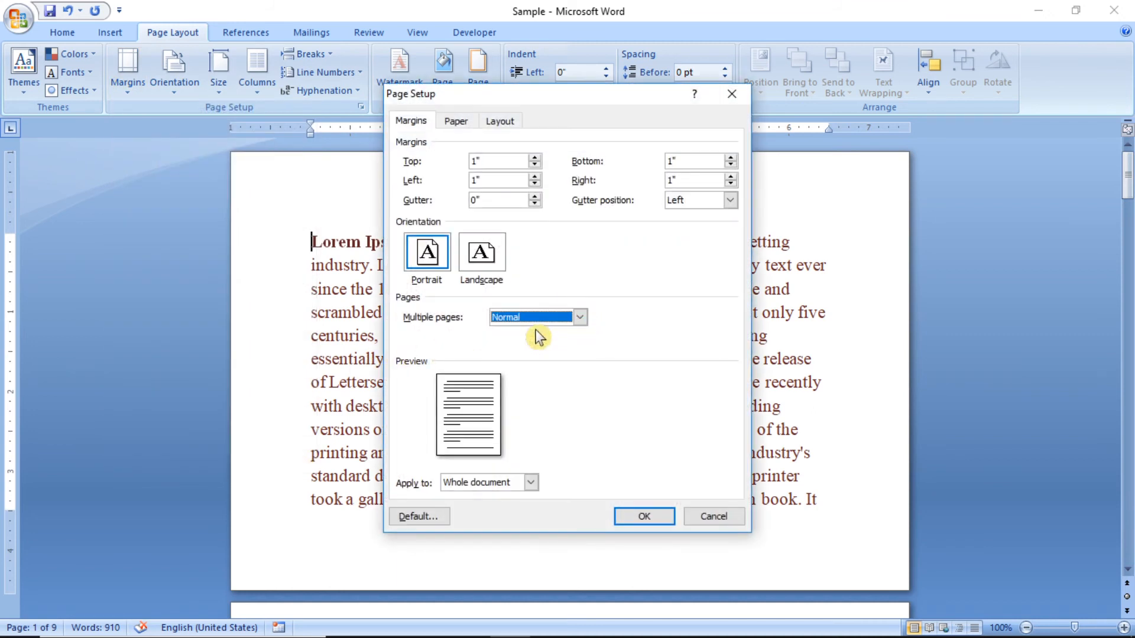
pyautogui.click(644, 514)
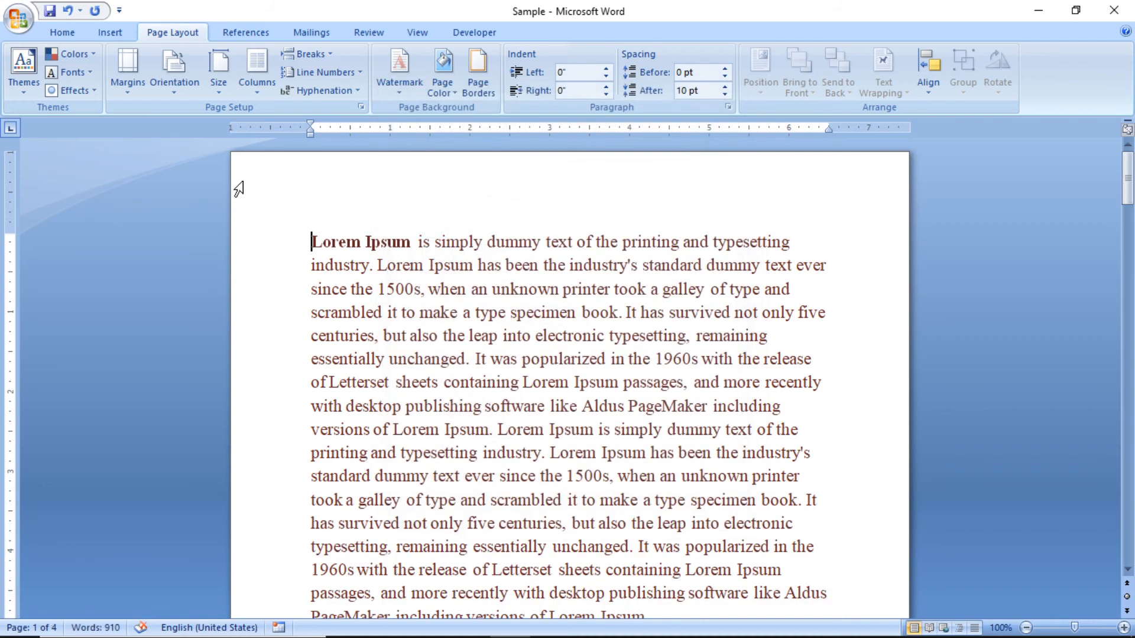
# Apply Mirror margins as the multiple-page layout and check the entry in the list of margin presets.
pyautogui.click(133, 93)
pyautogui.click(189, 461)
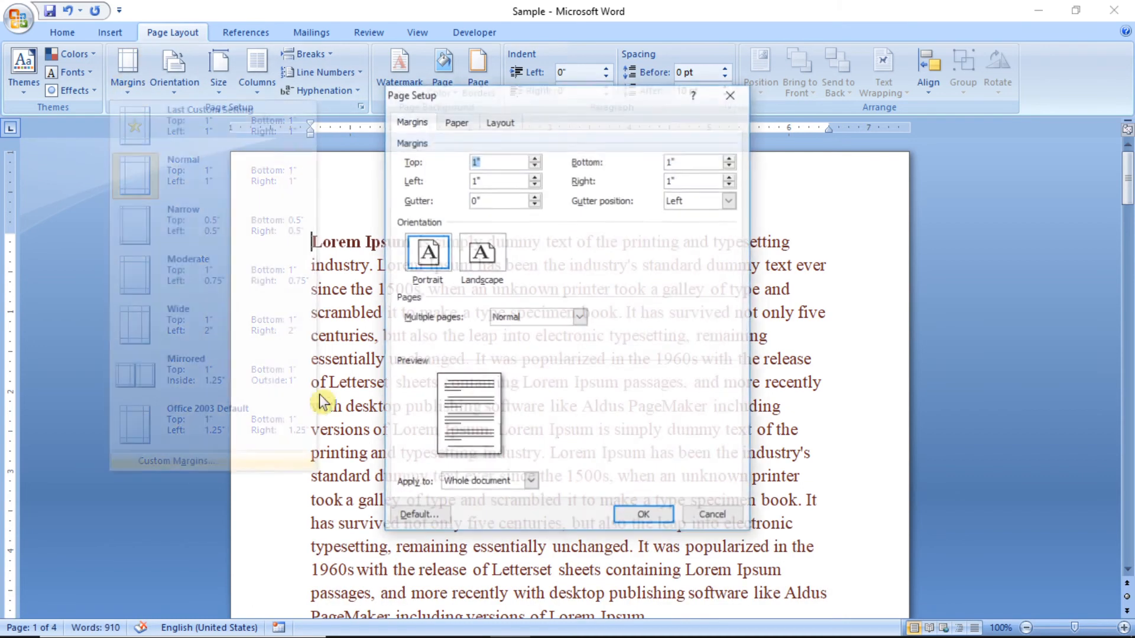
pyautogui.click(580, 317)
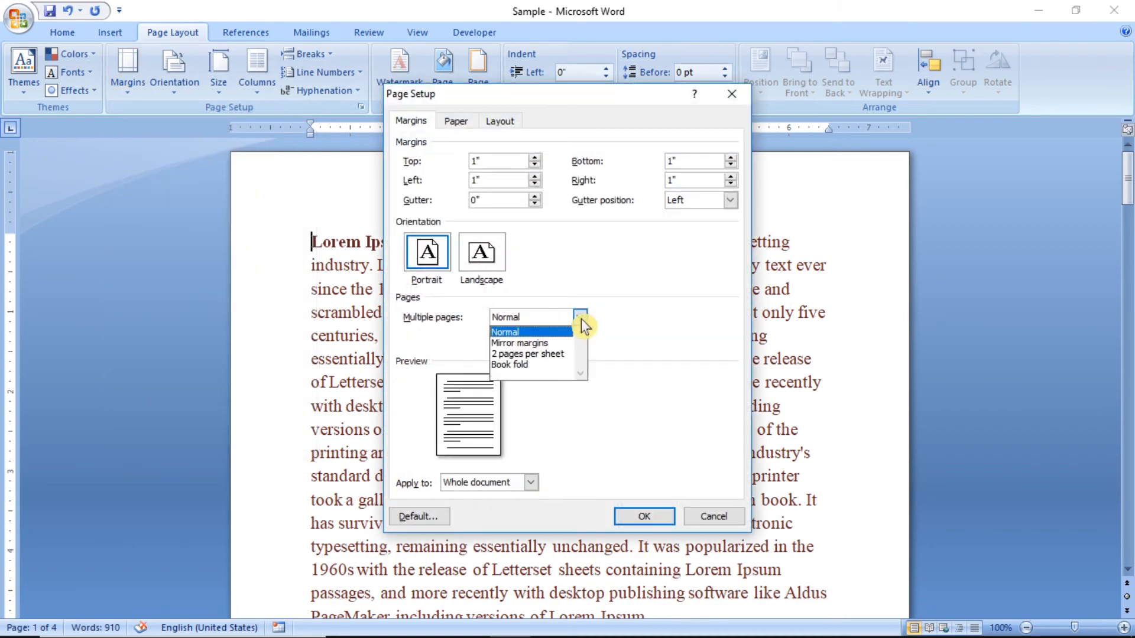
pyautogui.click(559, 342)
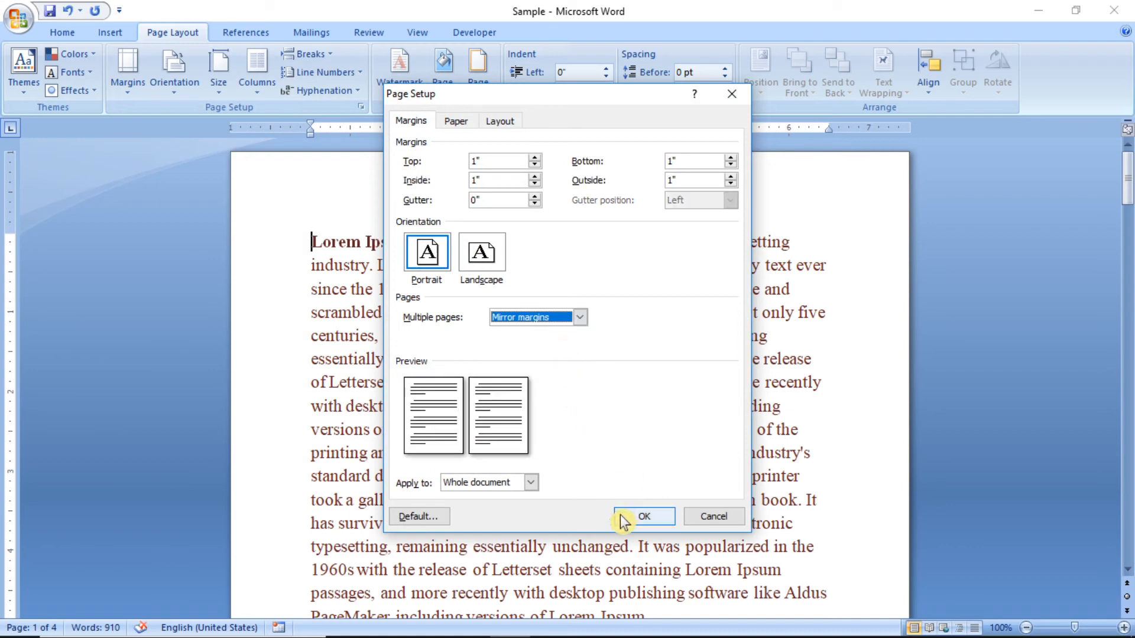
pyautogui.click(643, 516)
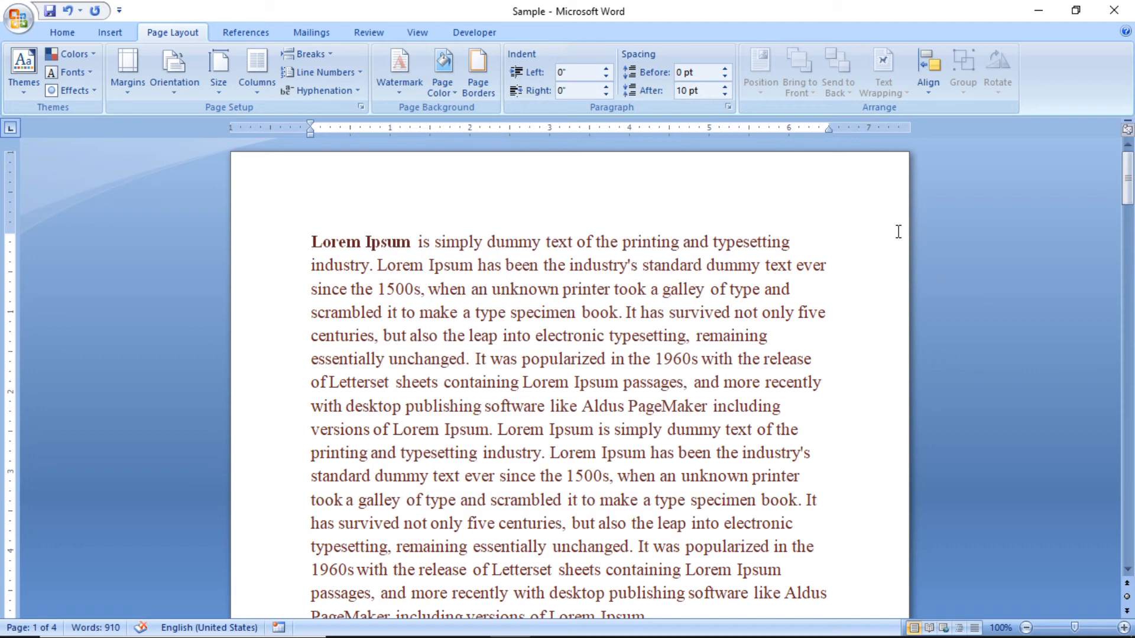
pyautogui.click(140, 85)
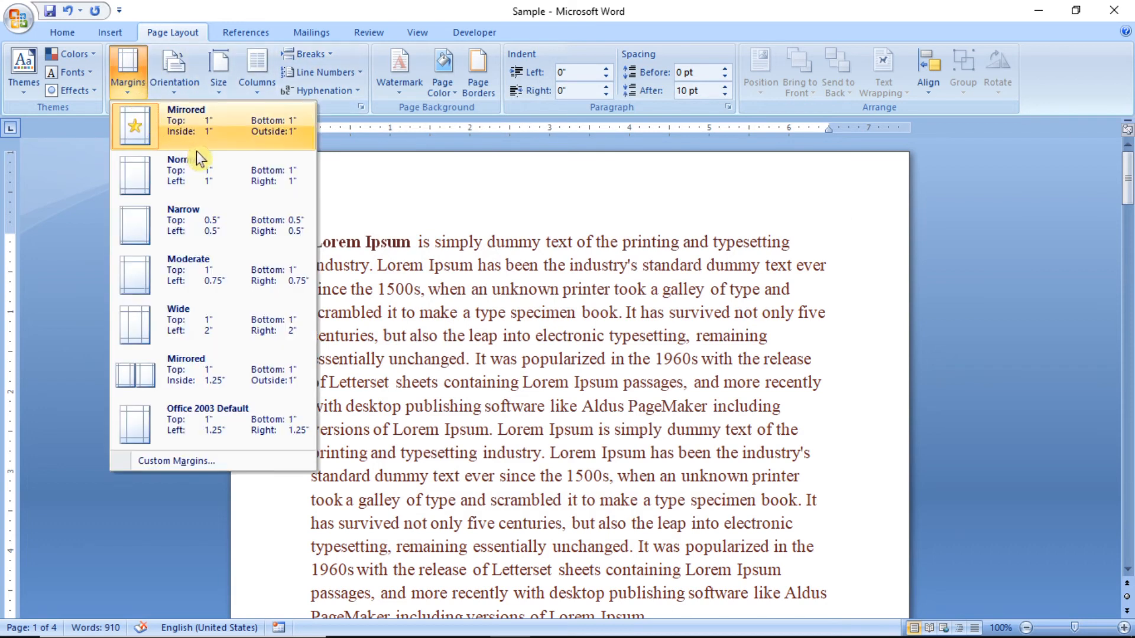
pyautogui.click(364, 235)
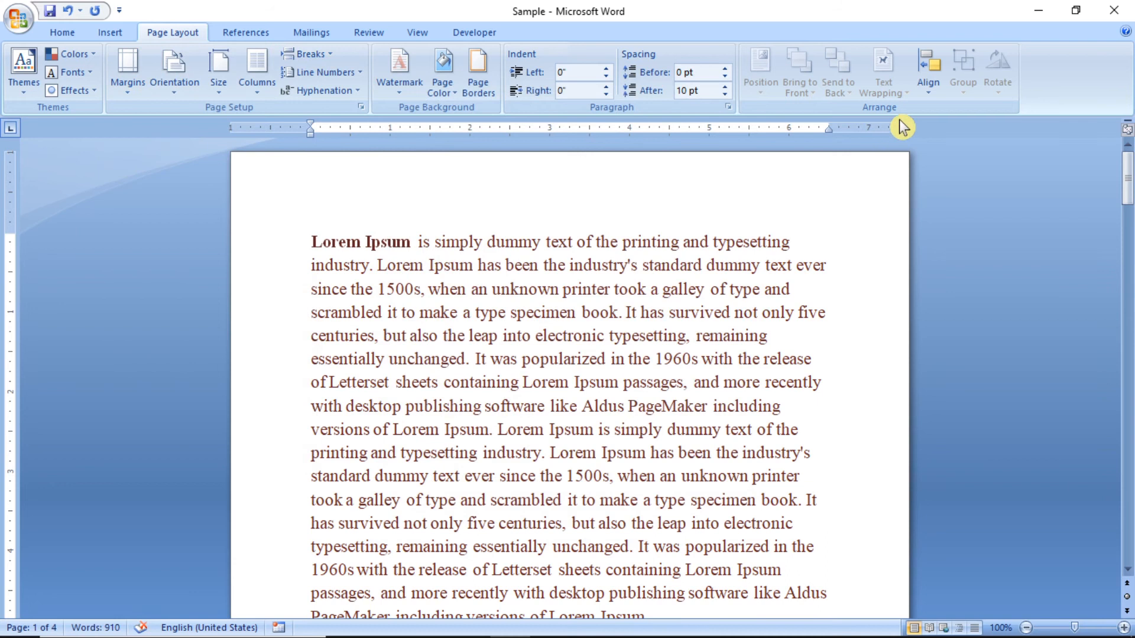
# Move the right margin to about 5.5" on the ruler, and apply the Mirrored preset with 1.25" inside and 1" outside margins.
pyautogui.moveTo(827, 127)
pyautogui.mouseDown()
pyautogui.moveTo(738, 128)
pyautogui.moveTo(749, 129)
pyautogui.mouseUp()
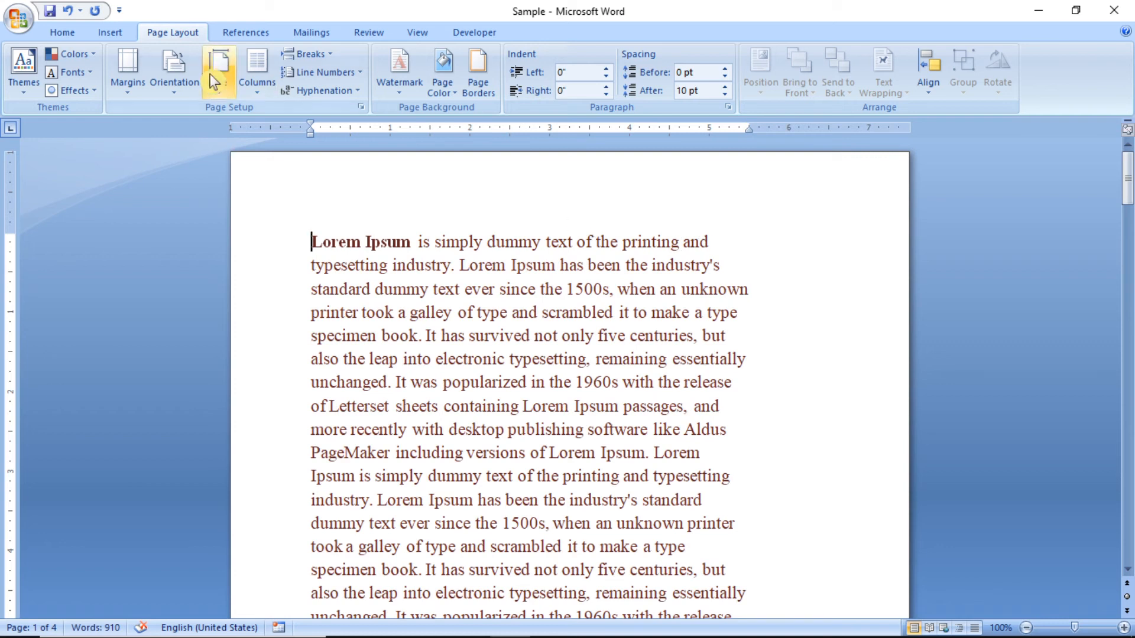
pyautogui.click(128, 74)
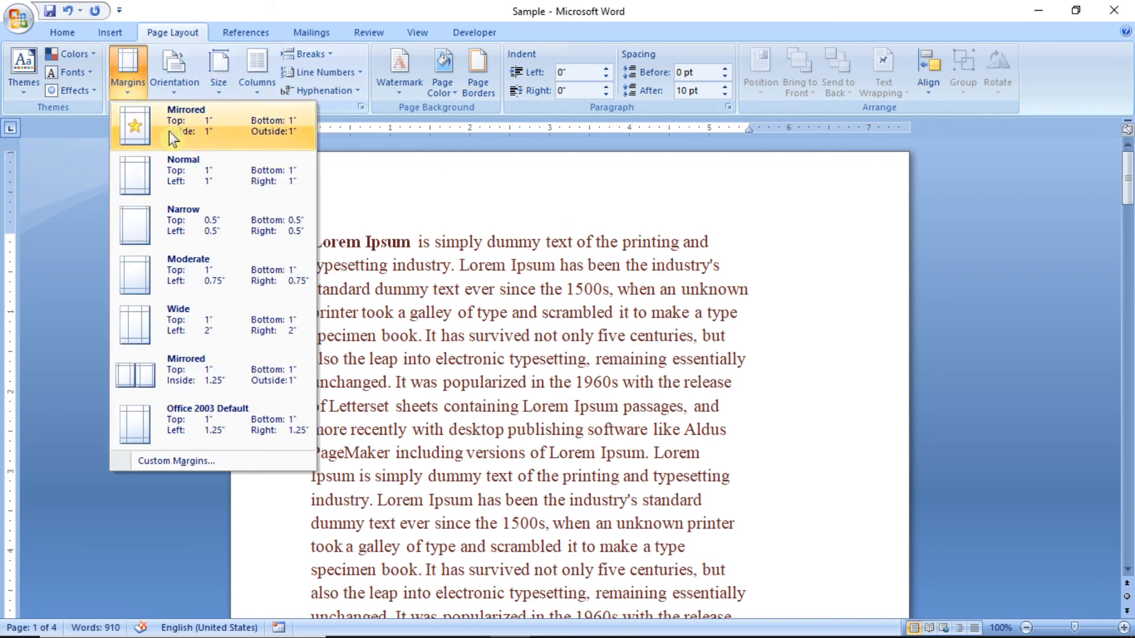
pyautogui.click(178, 370)
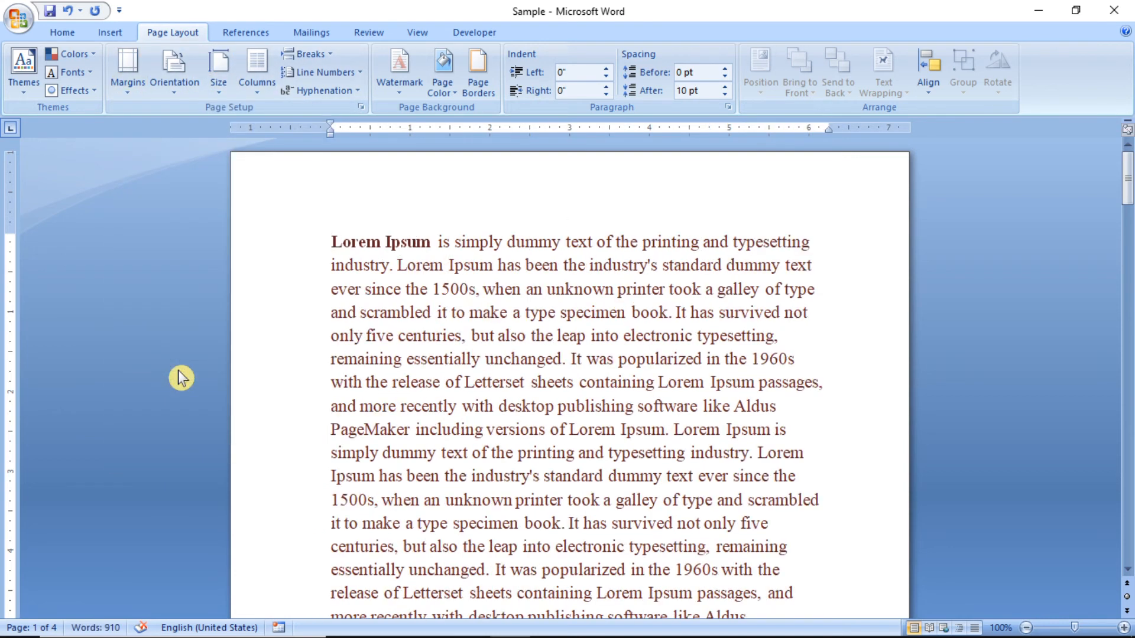
# Apply the Mirrored margin preset and move the first page's right margin to 5" on the ruler.
pyautogui.click(136, 77)
pyautogui.click(196, 373)
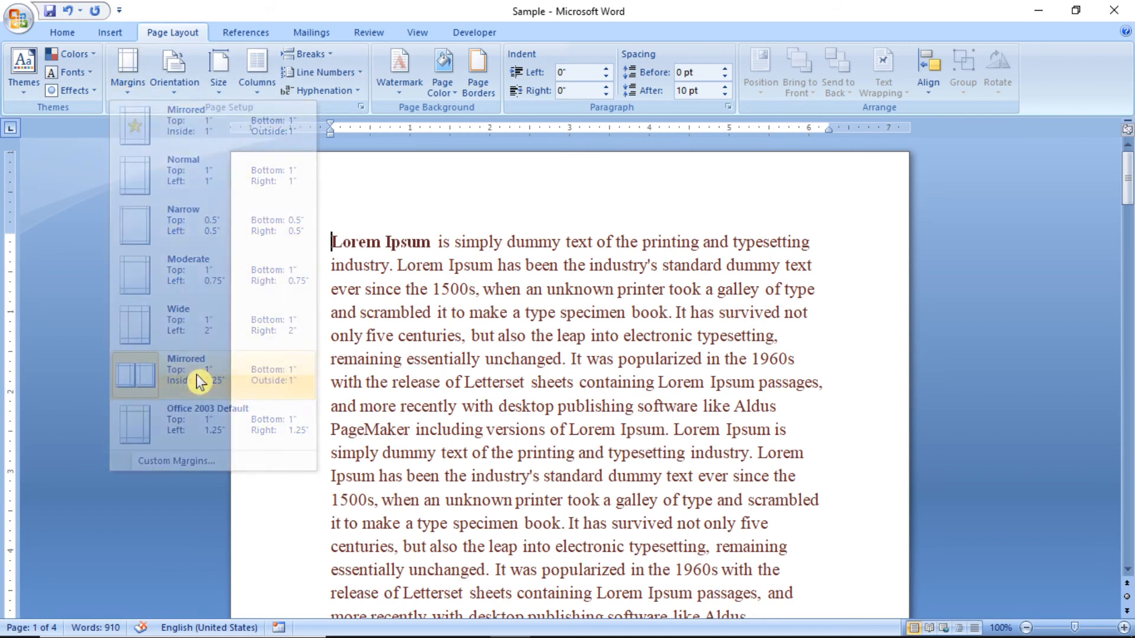
pyautogui.moveTo(828, 128); pyautogui.dragTo(729, 129)
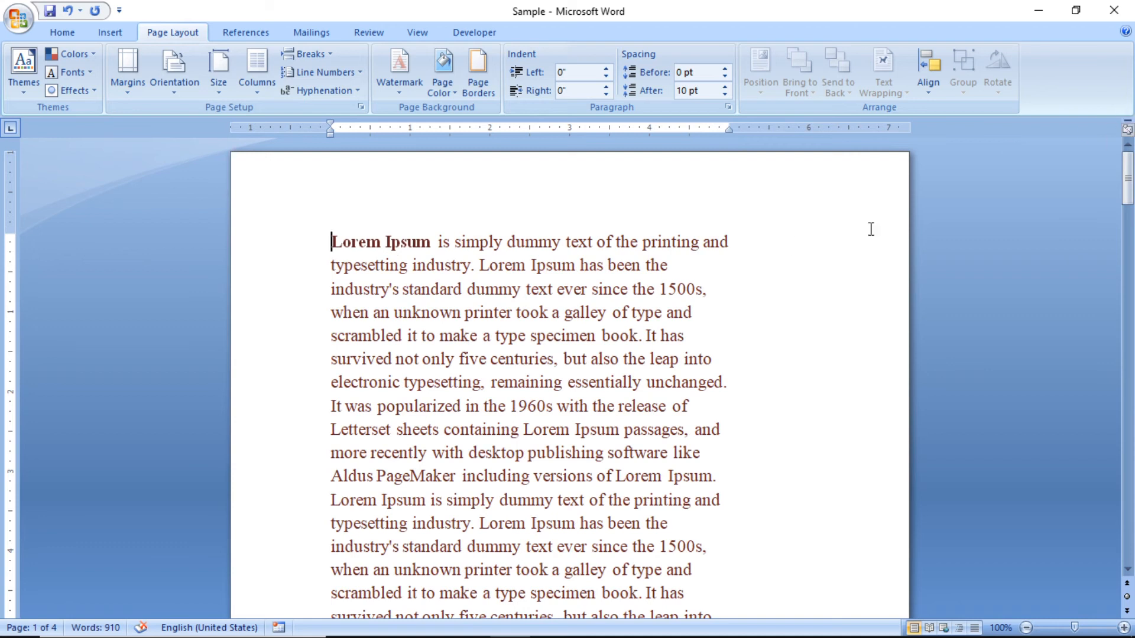
pyautogui.click(715, 289)
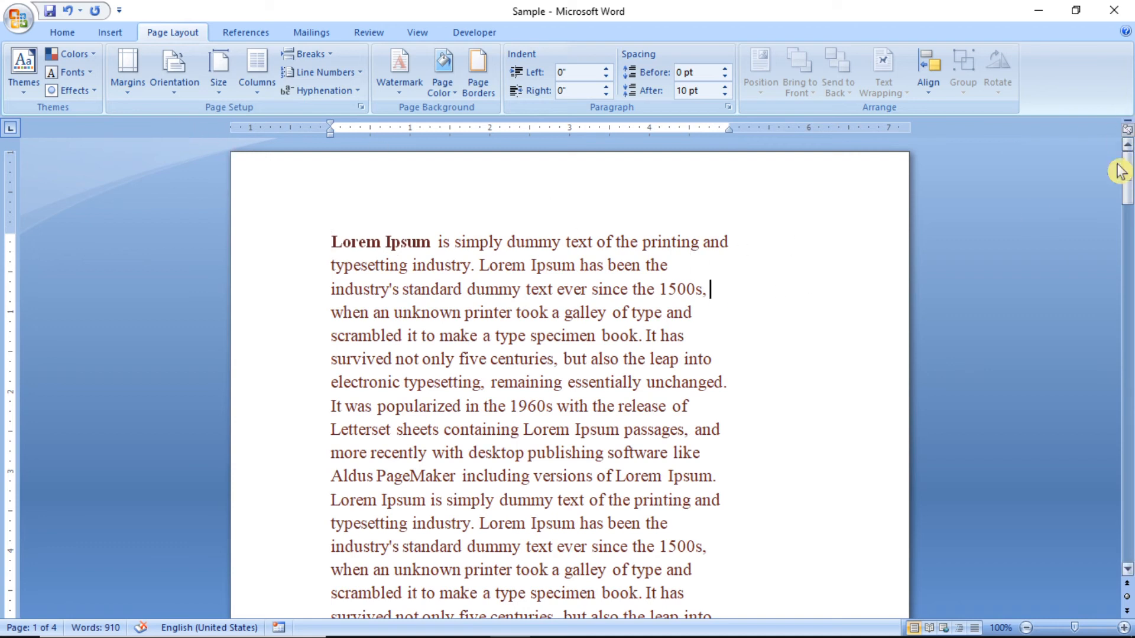
# Look through the pages in print preview to compare their mirrored margins, and close the preview.
pyautogui.click(18, 19)
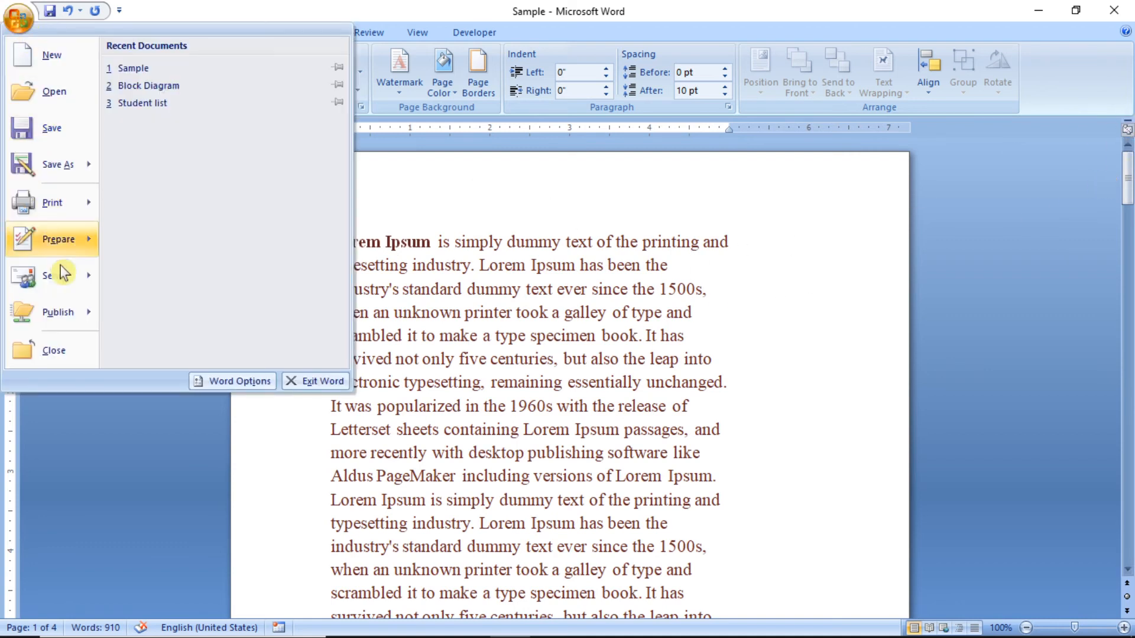
pyautogui.moveTo(52, 202)
pyautogui.click(157, 162)
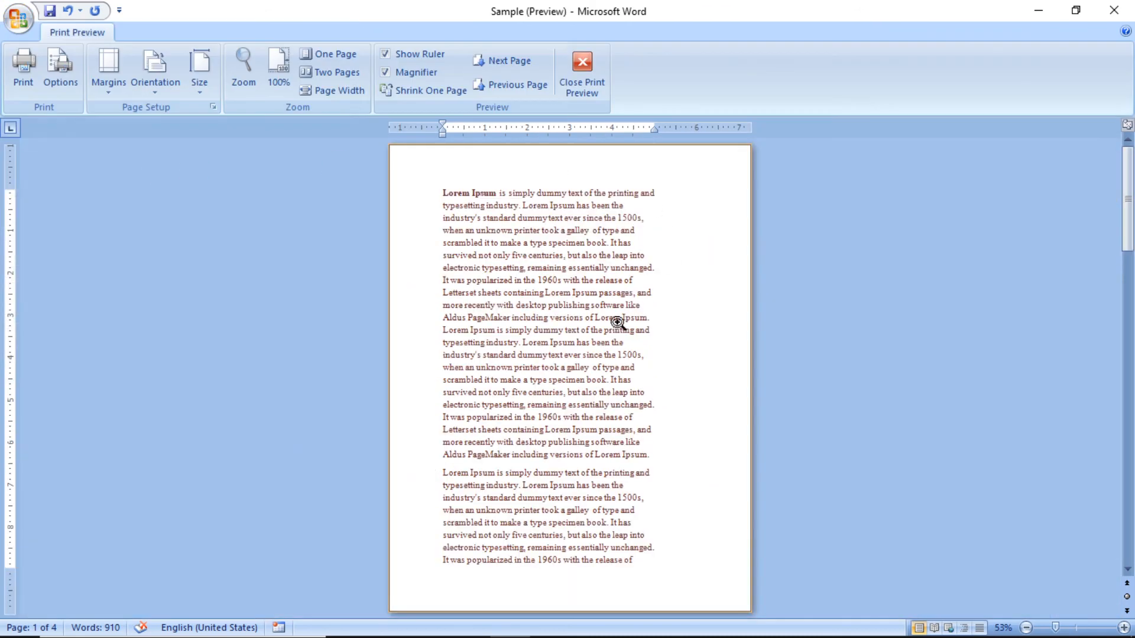
pyautogui.moveTo(1129, 236); pyautogui.dragTo(1129, 290)
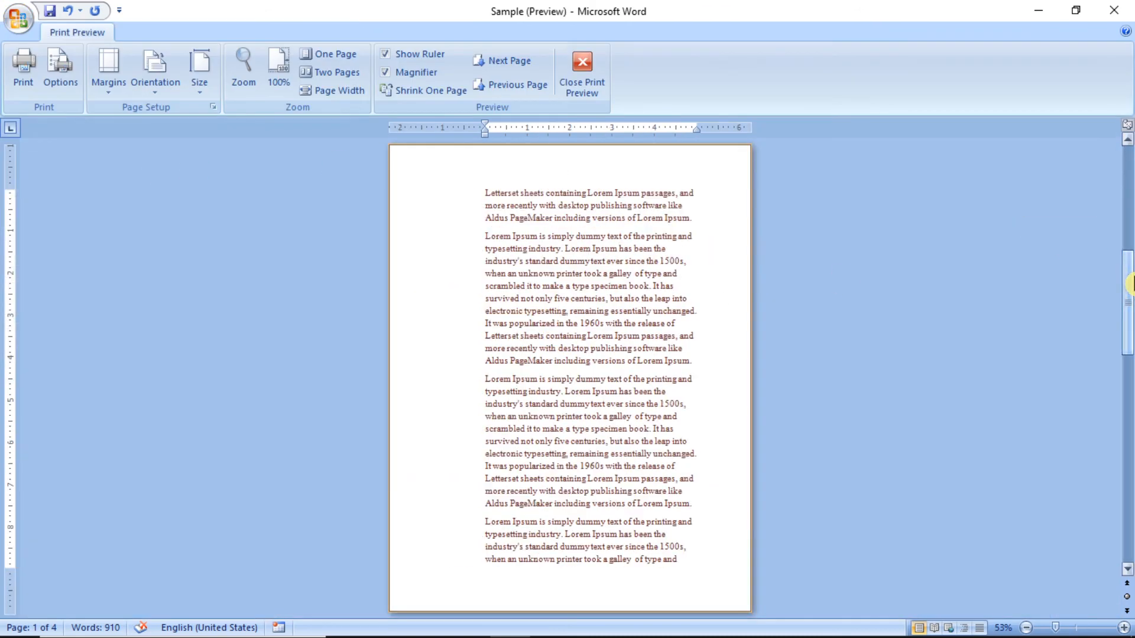
pyautogui.click(1128, 568)
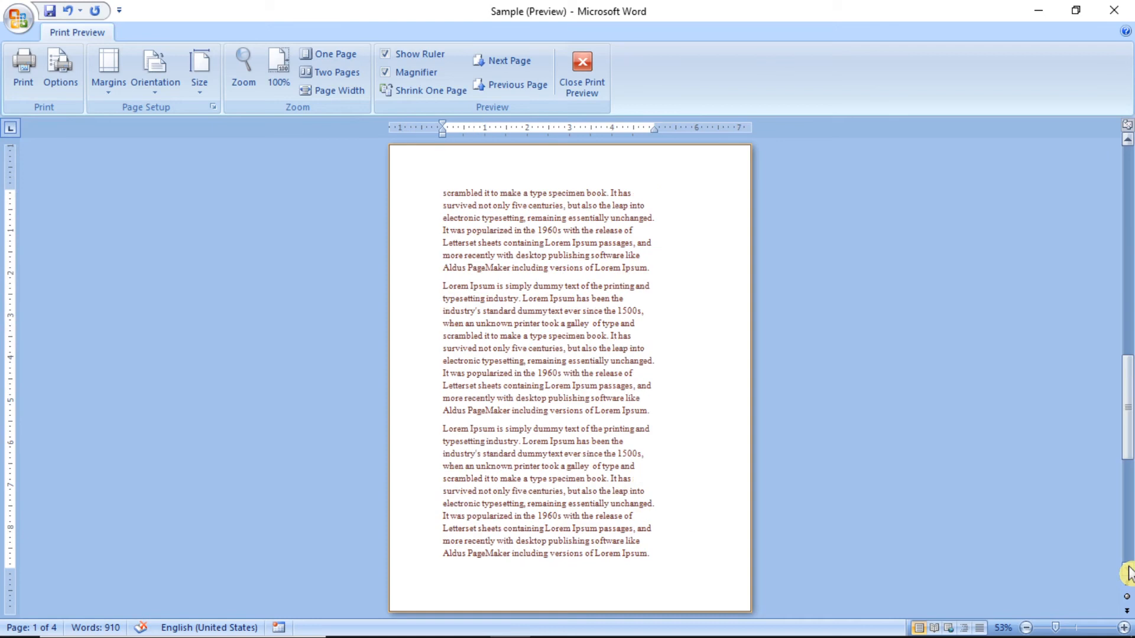
pyautogui.moveTo(1130, 278); pyautogui.dragTo(1129, 147)
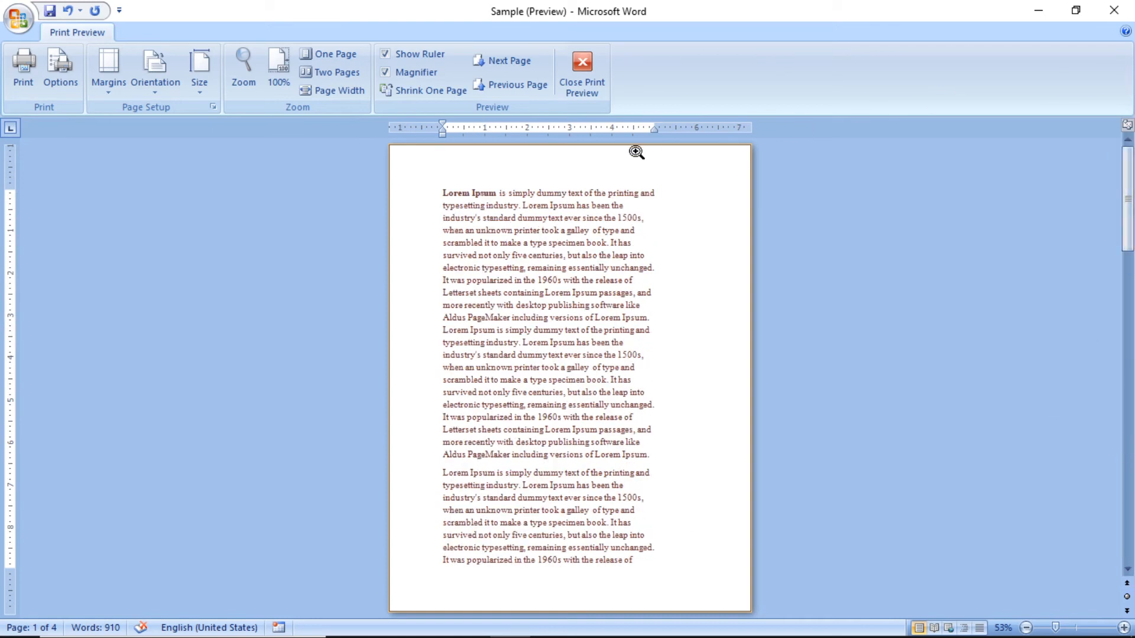
pyautogui.click(599, 81)
# Justify the first paragraph of the document and open the print preview.
pyautogui.click(62, 32)
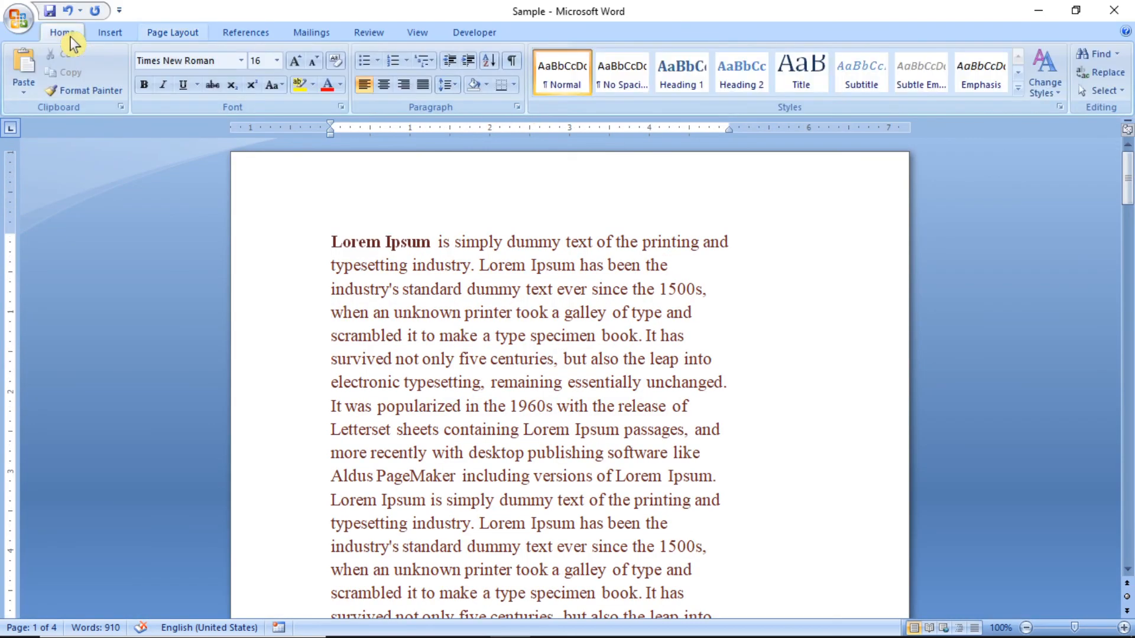
pyautogui.click(424, 86)
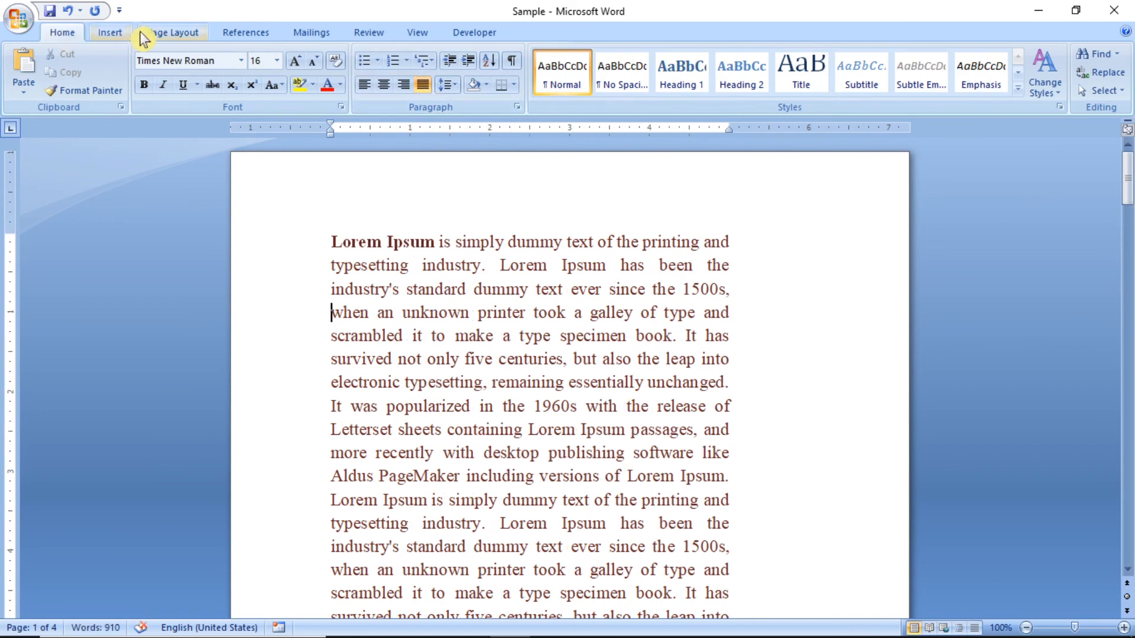
pyautogui.click(14, 24)
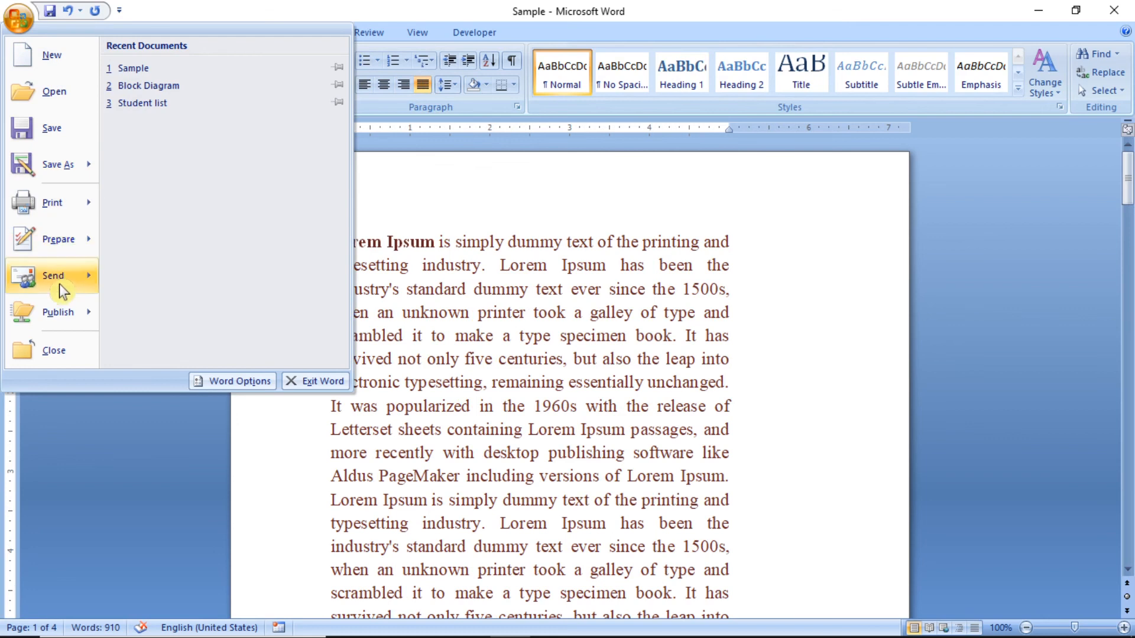
pyautogui.moveTo(104, 199)
pyautogui.click(155, 168)
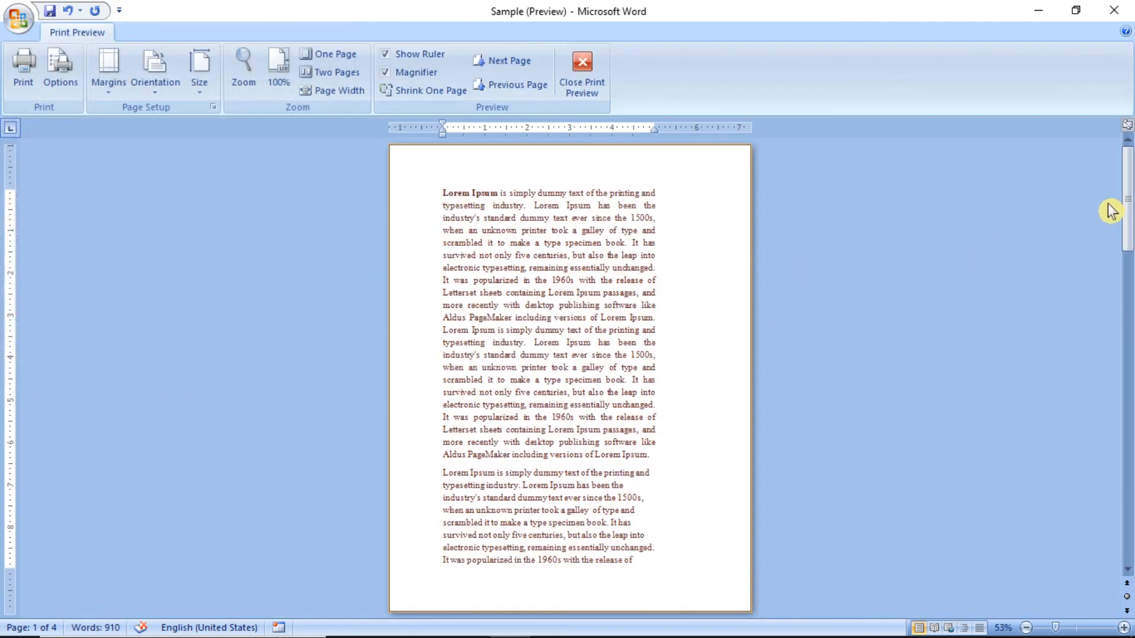
# Examine the wide mirrored margins on pages 2 and 3 in print preview, and close the preview.
pyautogui.click(1129, 573)
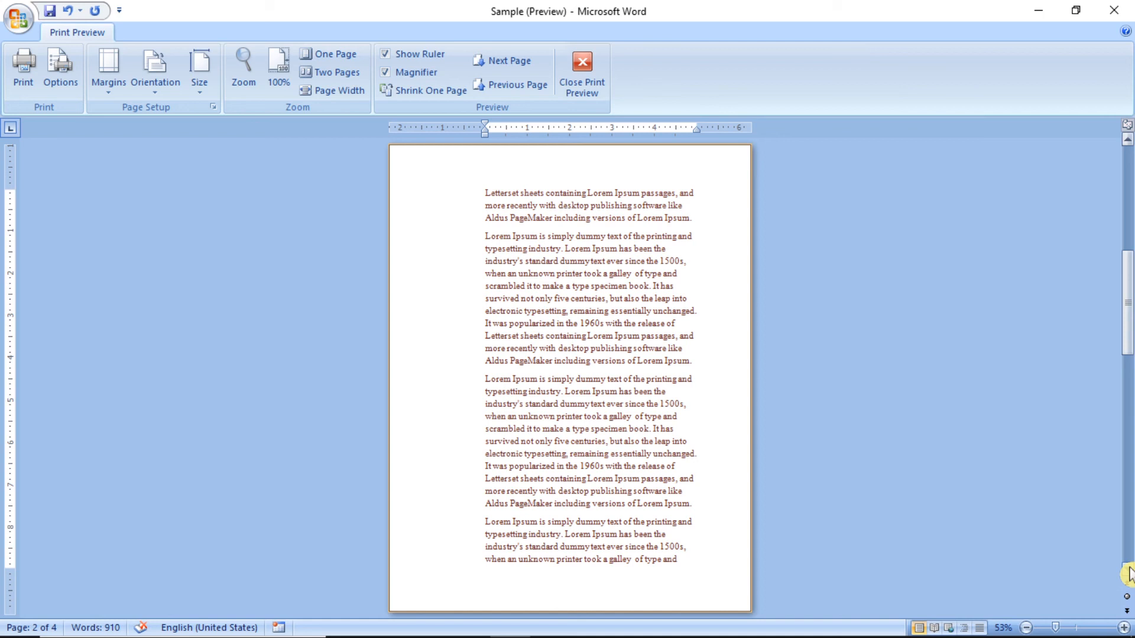
pyautogui.moveTo(390, 211)
pyautogui.mouseDown()
pyautogui.moveTo(436, 263)
pyautogui.moveTo(484, 277)
pyautogui.mouseUp()
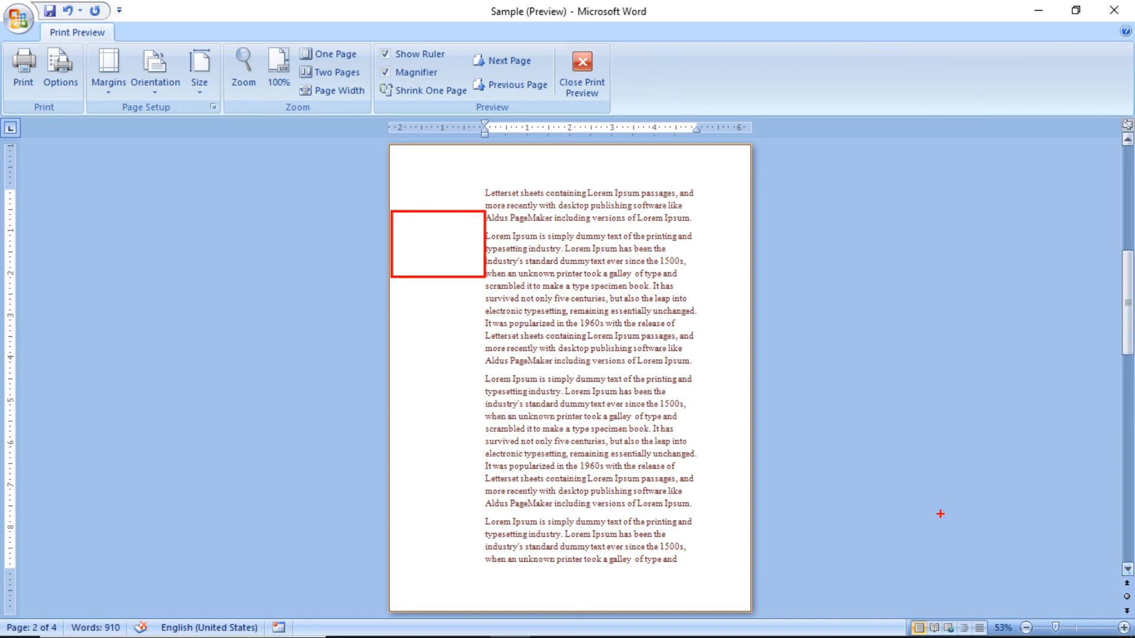
pyautogui.press('Escape')
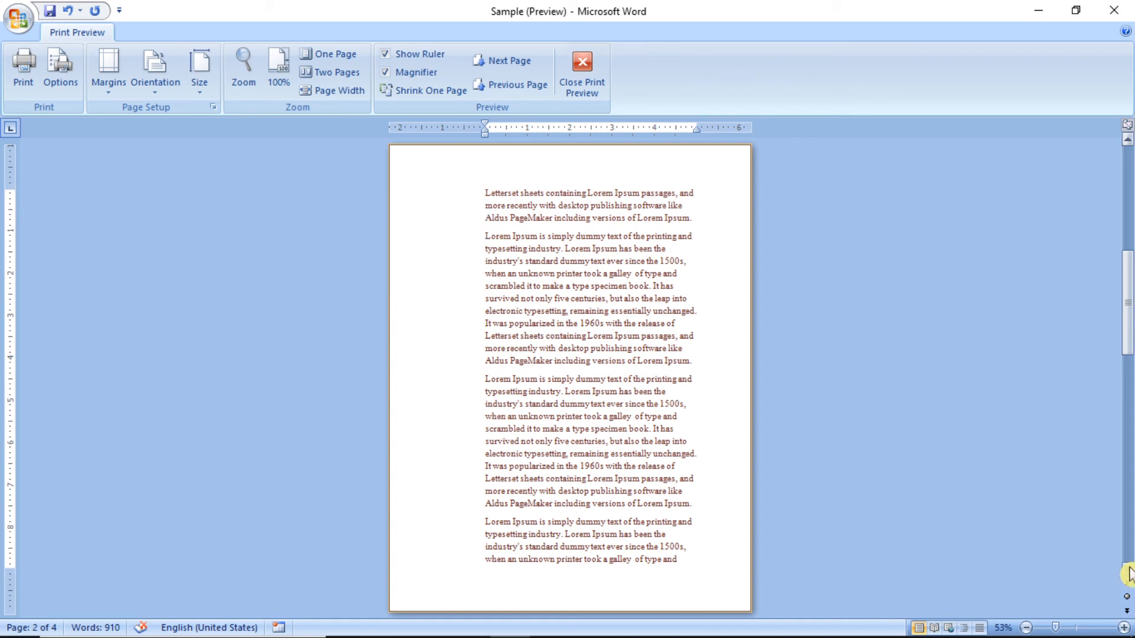
pyautogui.click(1126, 569)
pyautogui.hotkey('ctrl', '2')
pyautogui.moveTo(652, 193)
pyautogui.mouseDown()
pyautogui.moveTo(699, 255)
pyautogui.moveTo(759, 265)
pyautogui.moveTo(751, 271)
pyautogui.mouseUp()
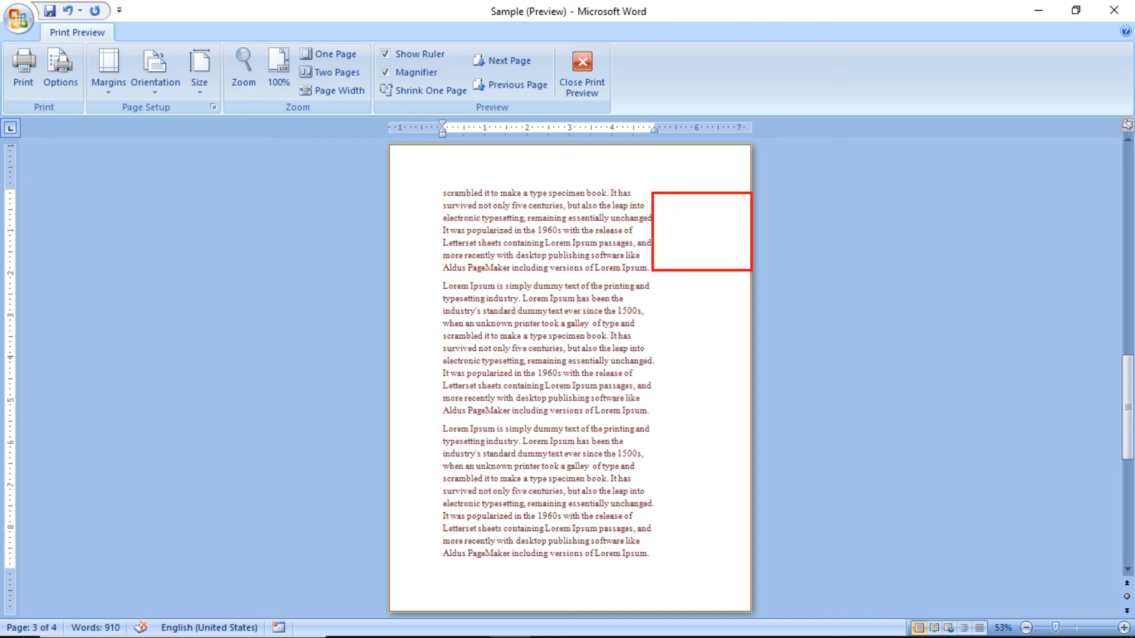
pyautogui.press('Escape')
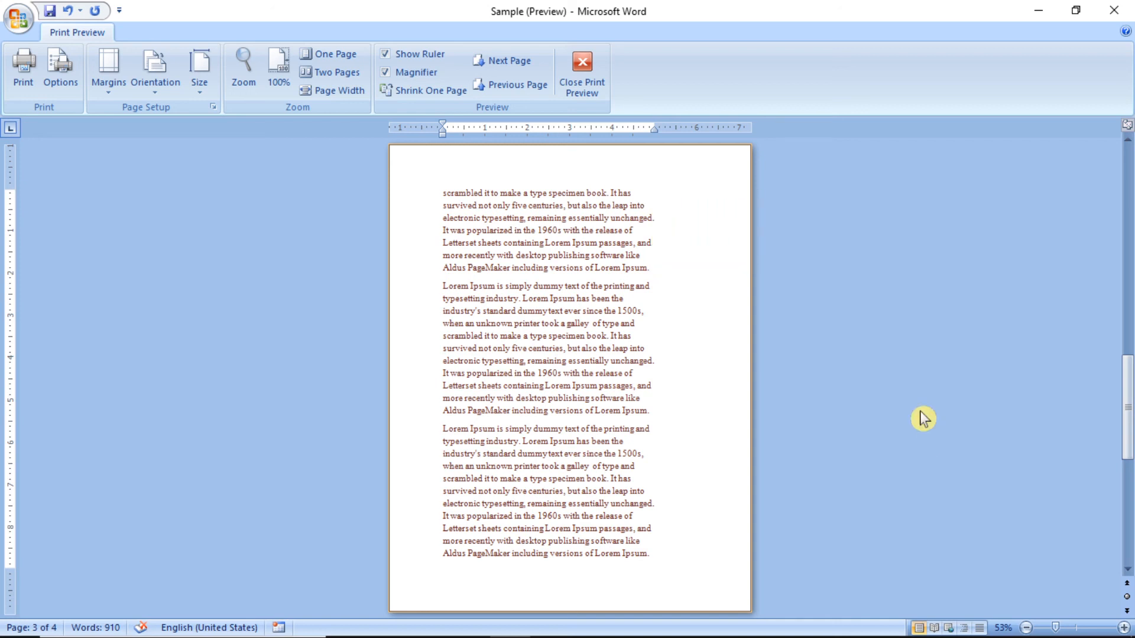
pyautogui.click(584, 76)
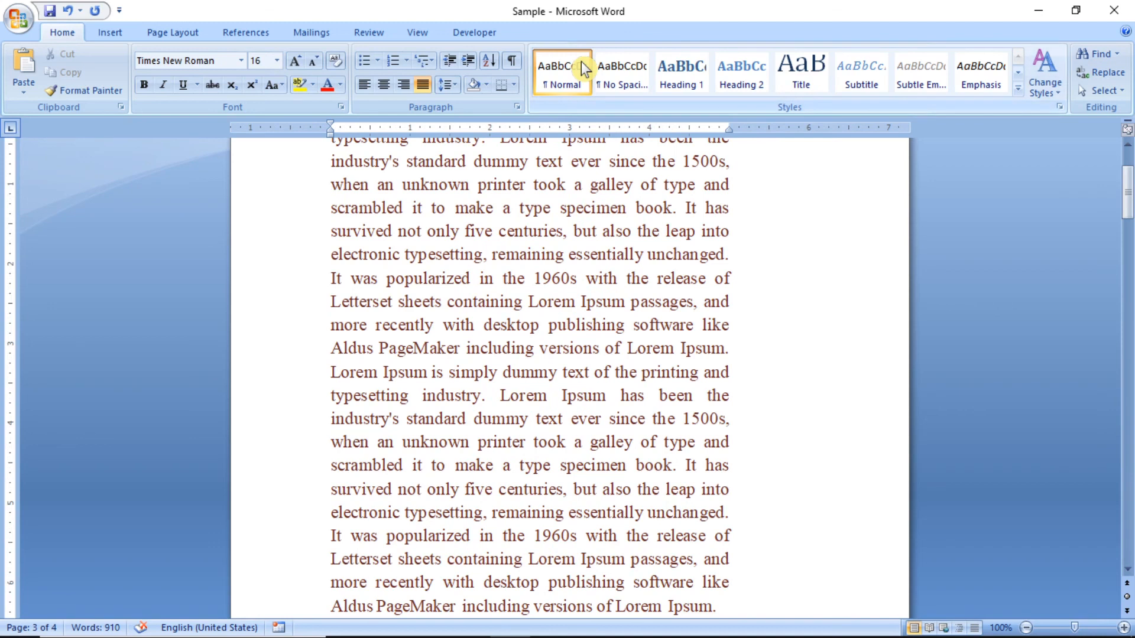
pyautogui.click(121, 38)
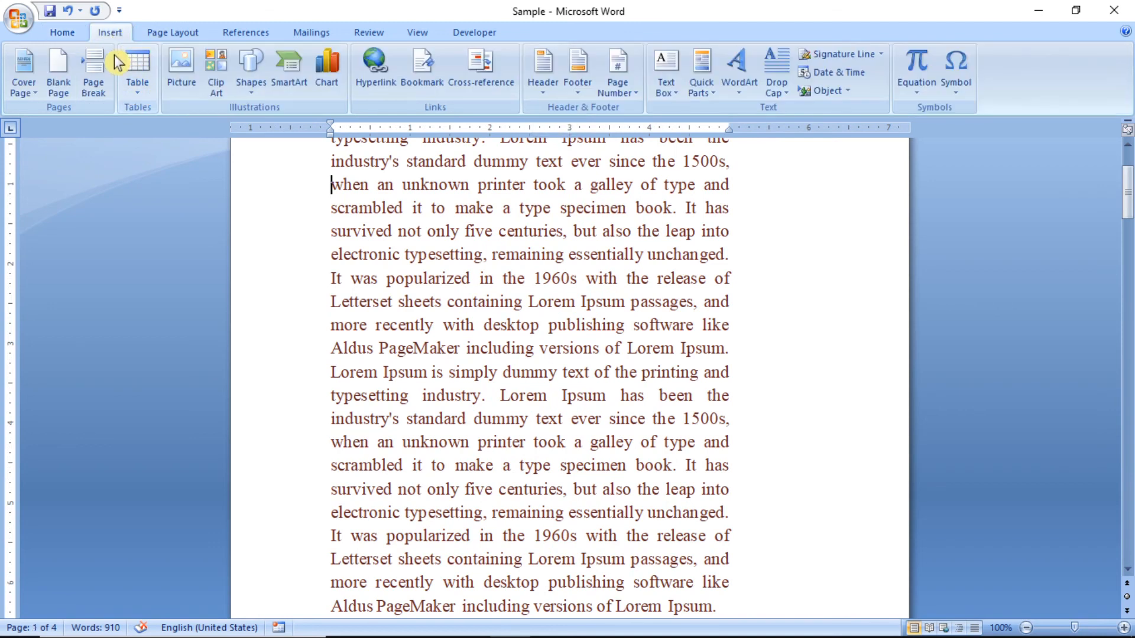
pyautogui.click(169, 34)
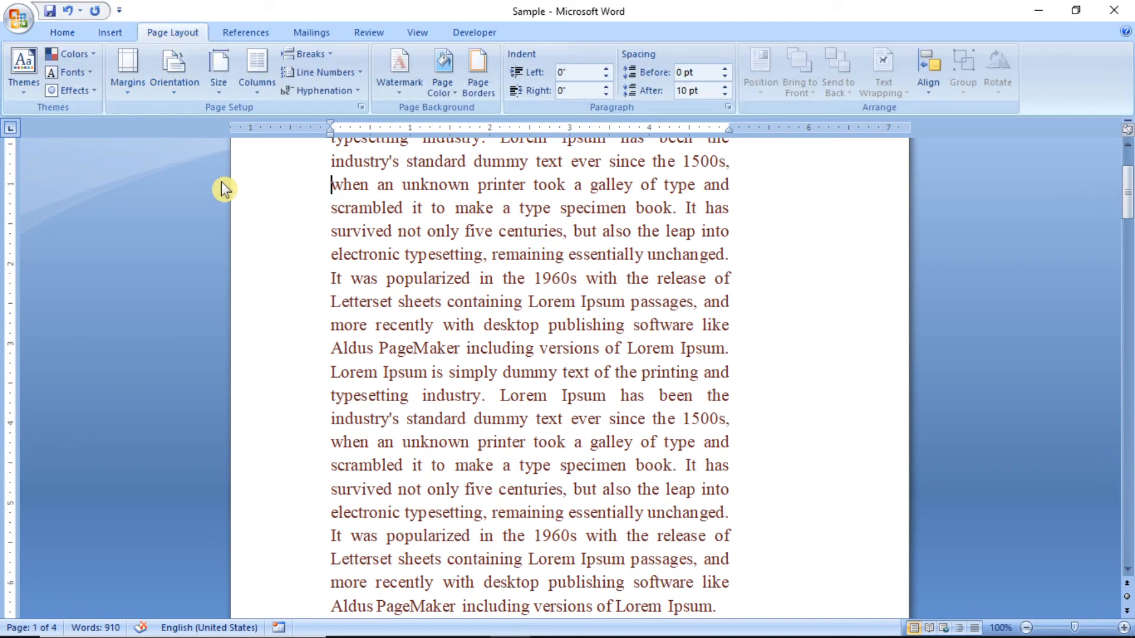